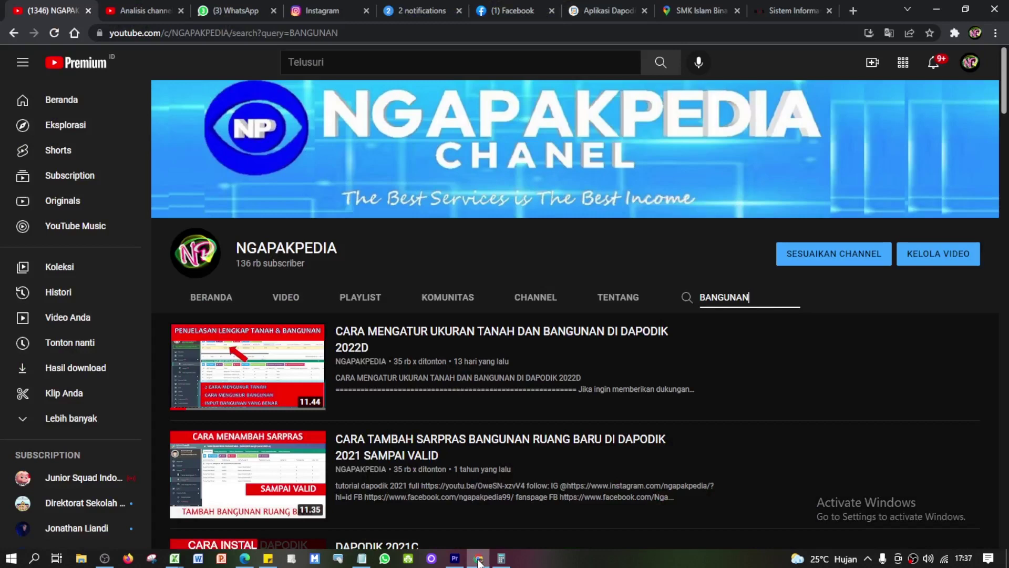
# Switch to Dapodik, dismiss the building footprint error, close the BANGUNAN 1 edit form and select the BANGUNAN 1 row
pyautogui.click(626, 7)
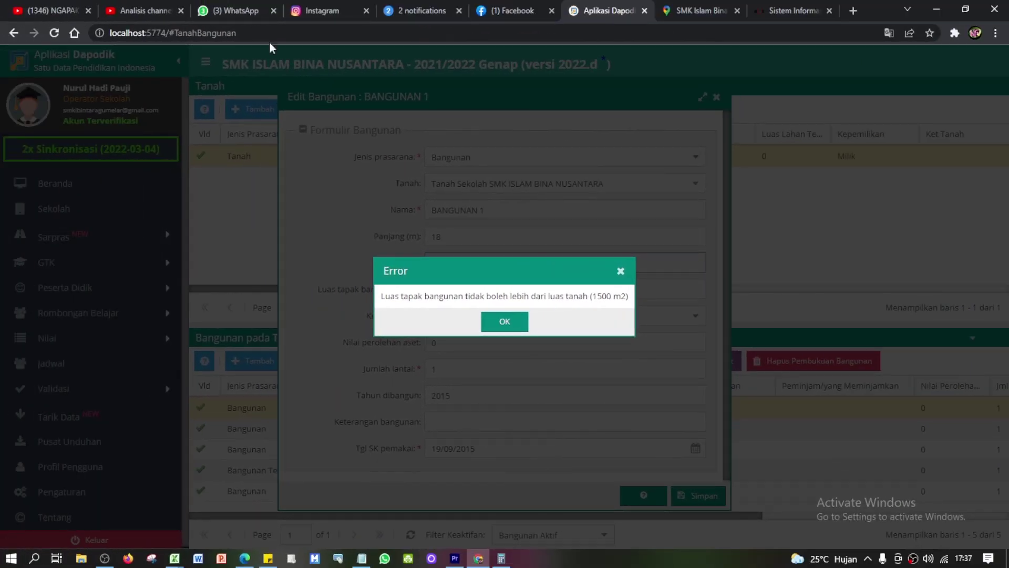
pyautogui.click(63, 8)
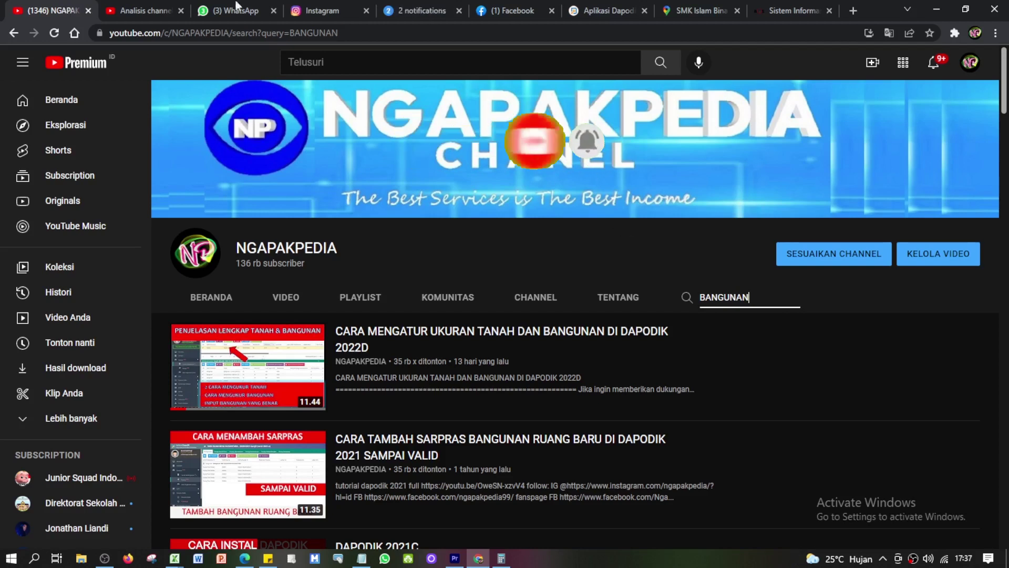
pyautogui.click(598, 12)
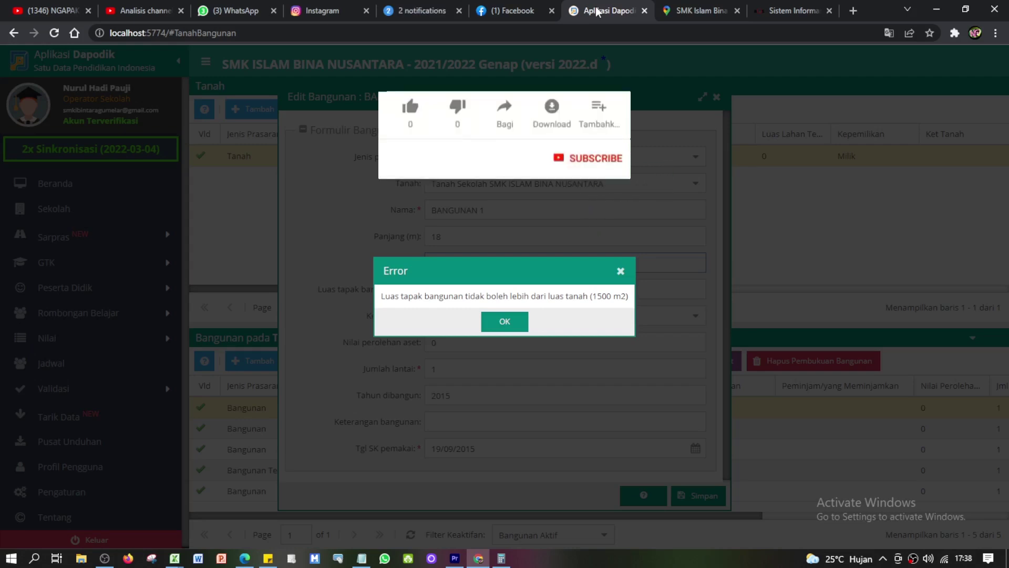
pyautogui.click(505, 321)
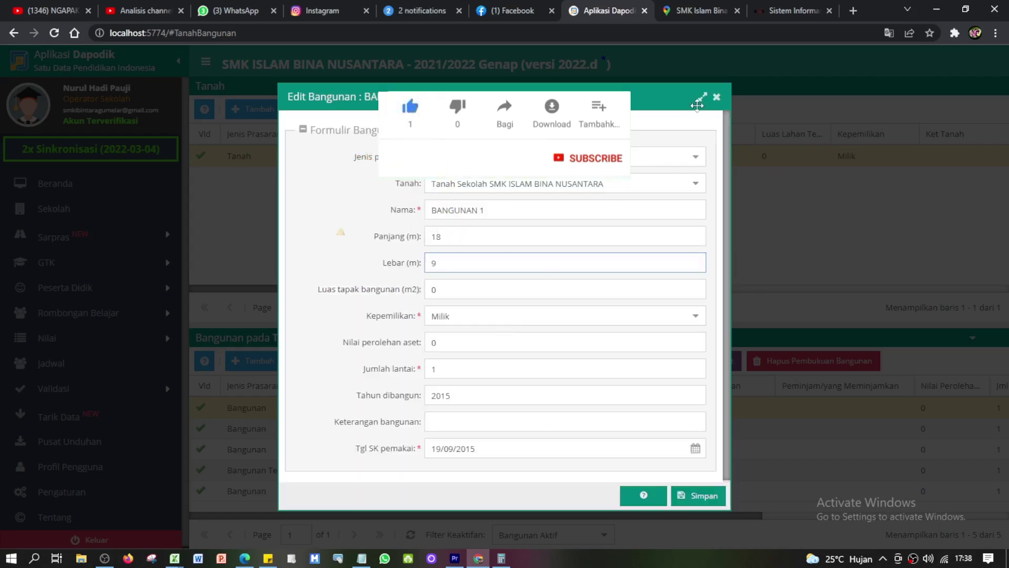
pyautogui.click(717, 98)
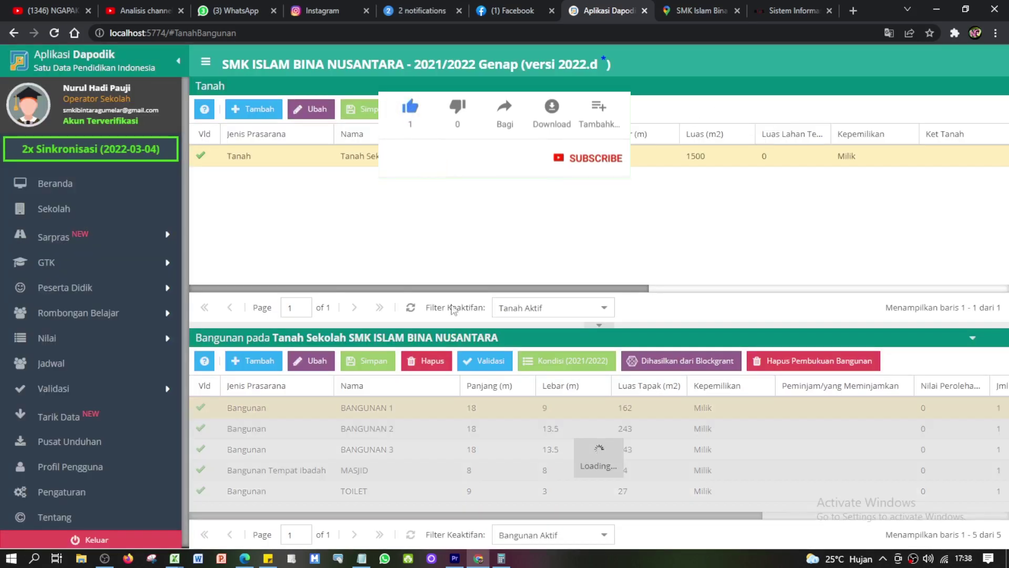
pyautogui.click(418, 413)
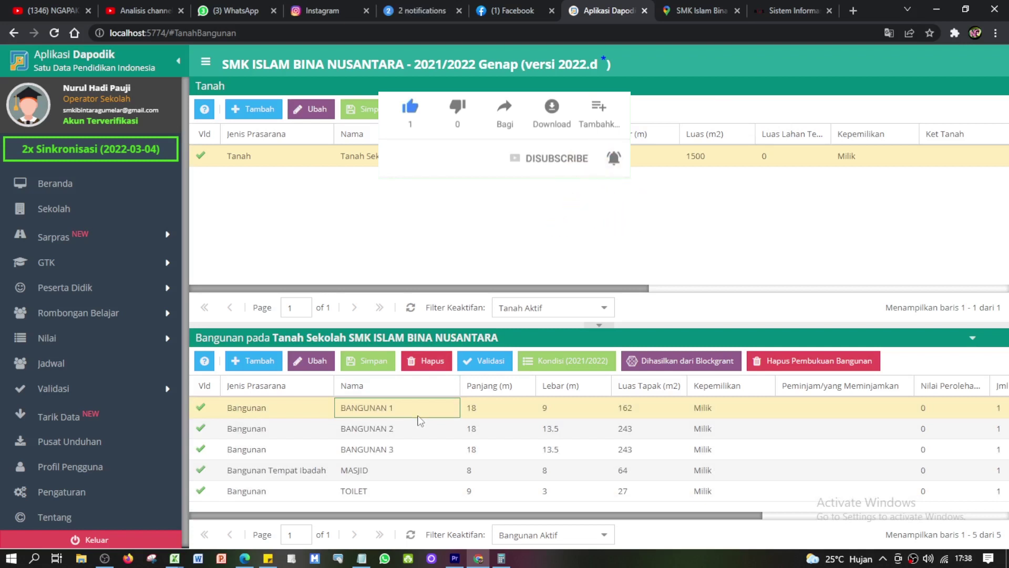
pyautogui.click(105, 558)
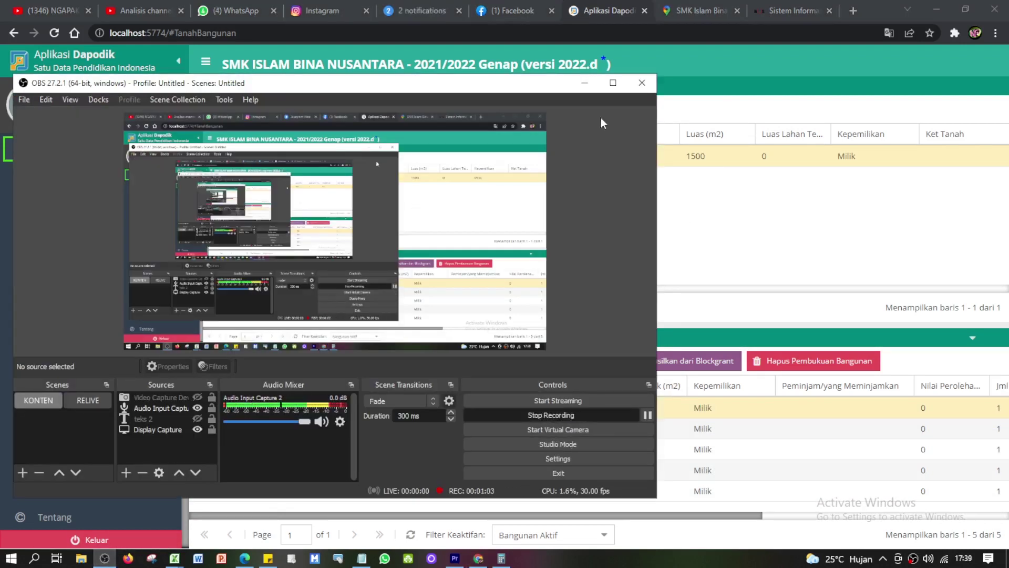
pyautogui.click(585, 85)
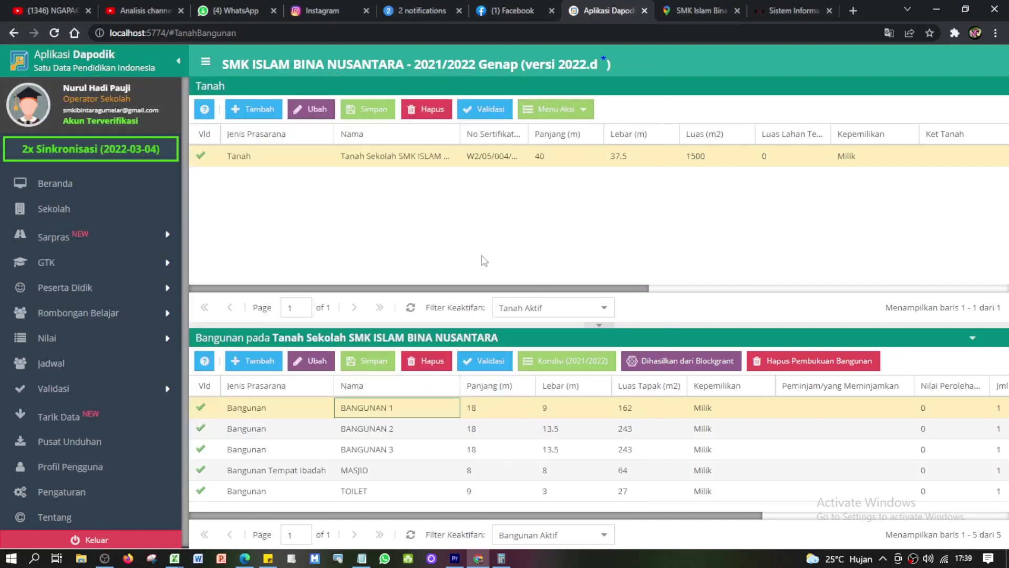
# Switch to YouTube and look through the NGAPAKPEDIA channel's search results for BANGUNAN
pyautogui.click(30, 11)
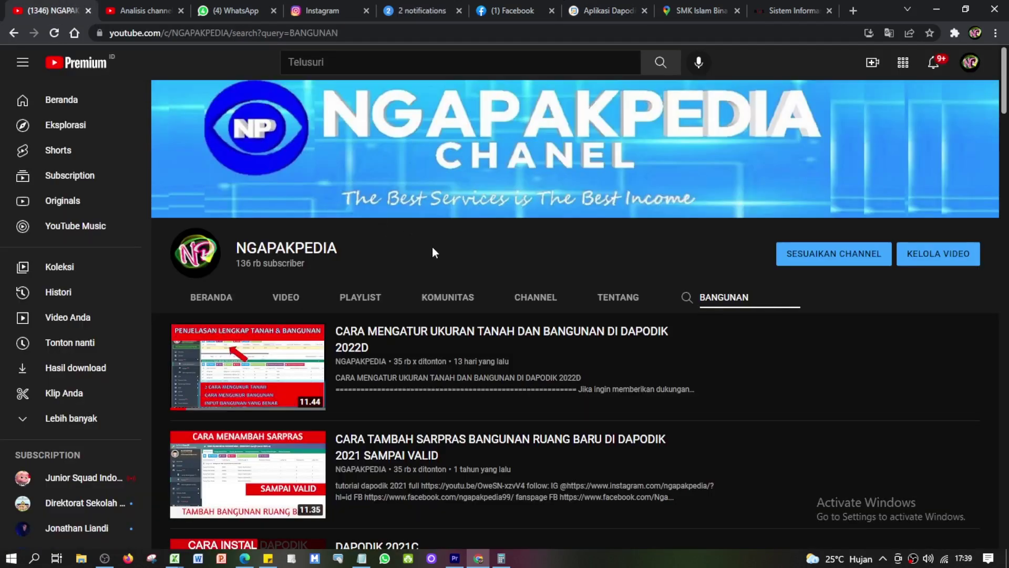
pyautogui.moveTo(394, 342)
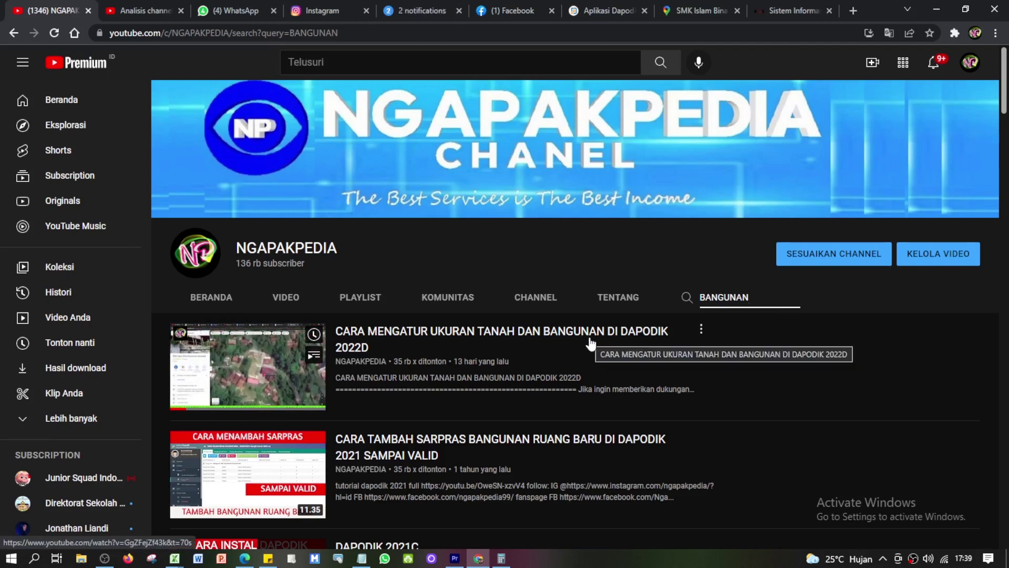
pyautogui.scroll(-1, 589, 342)
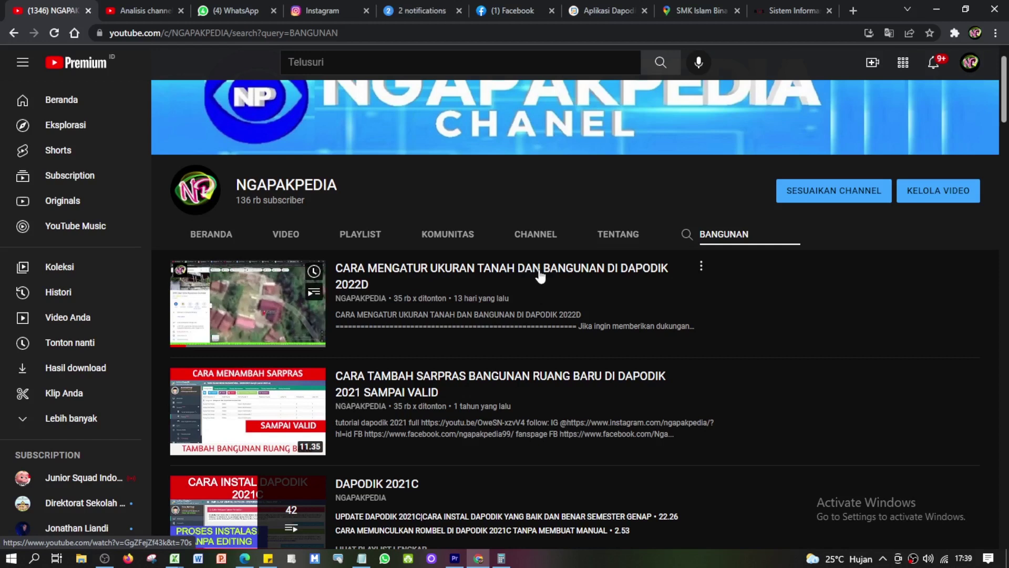
pyautogui.scroll(-3, 528, 275)
pyautogui.scroll(-2, 538, 271)
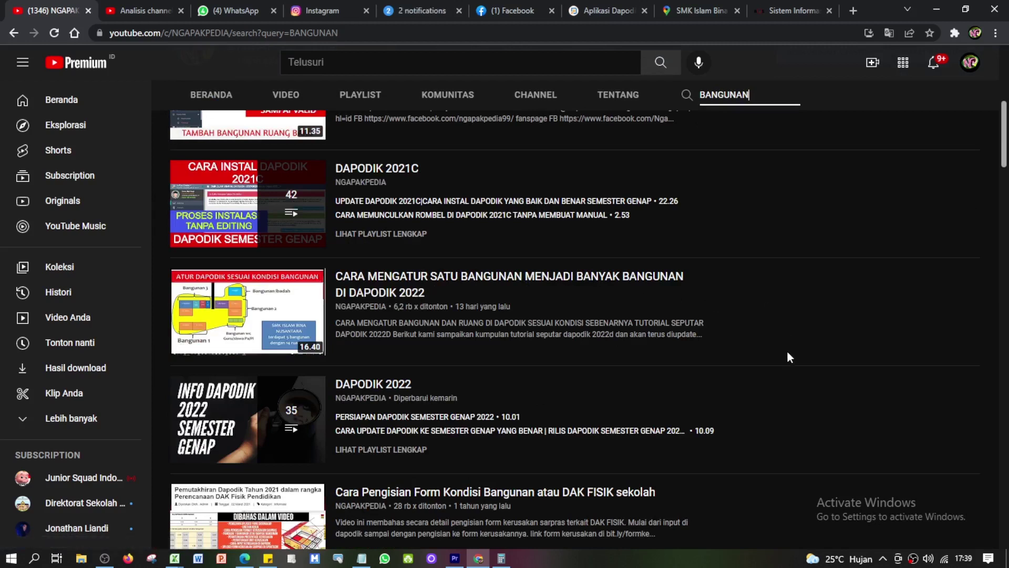
# Return to Dapodik, view the BANGUNAN 1 dimensions in its edit form, and close the form
pyautogui.click(635, 6)
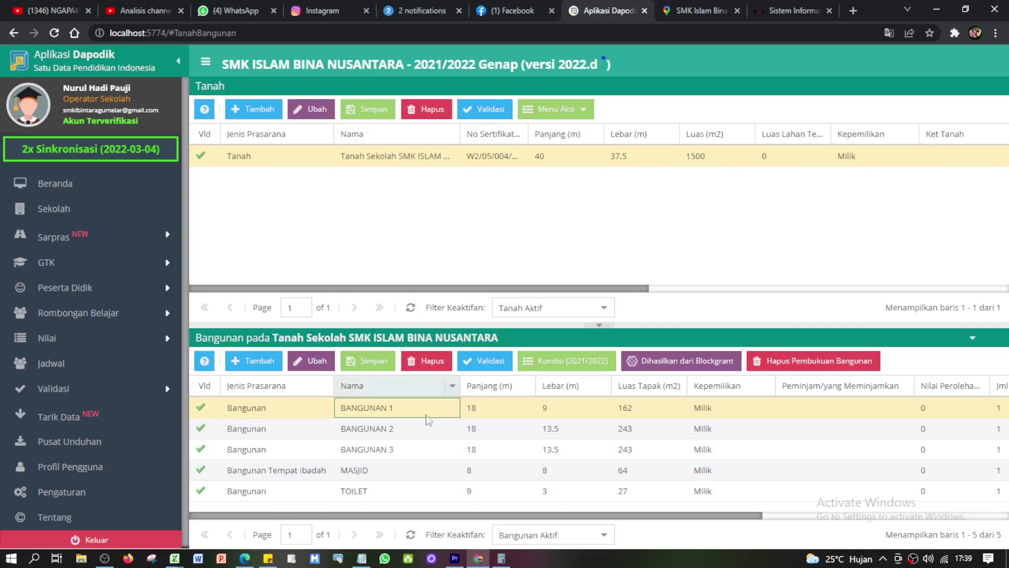
pyautogui.click(489, 407)
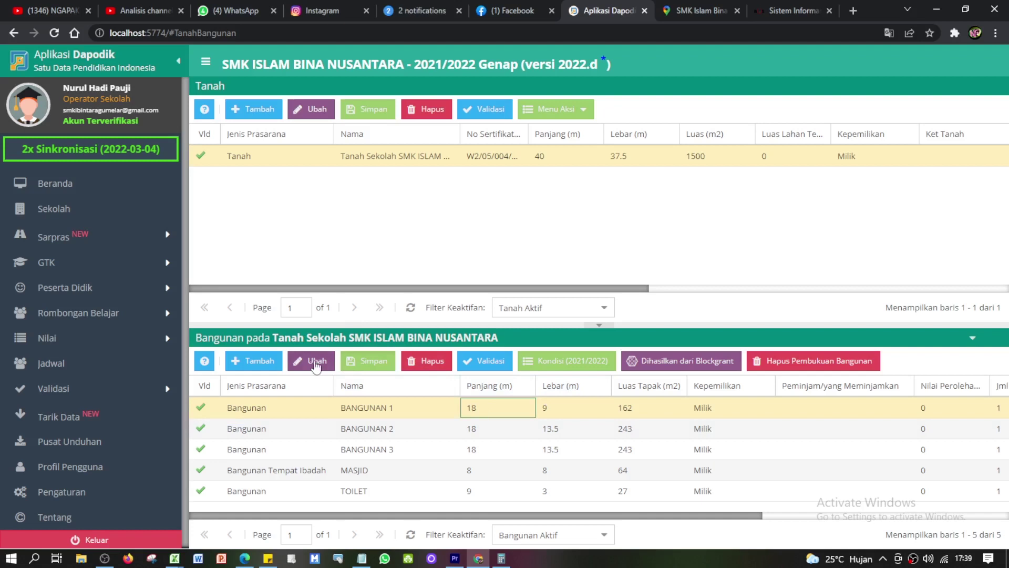
pyautogui.click(312, 360)
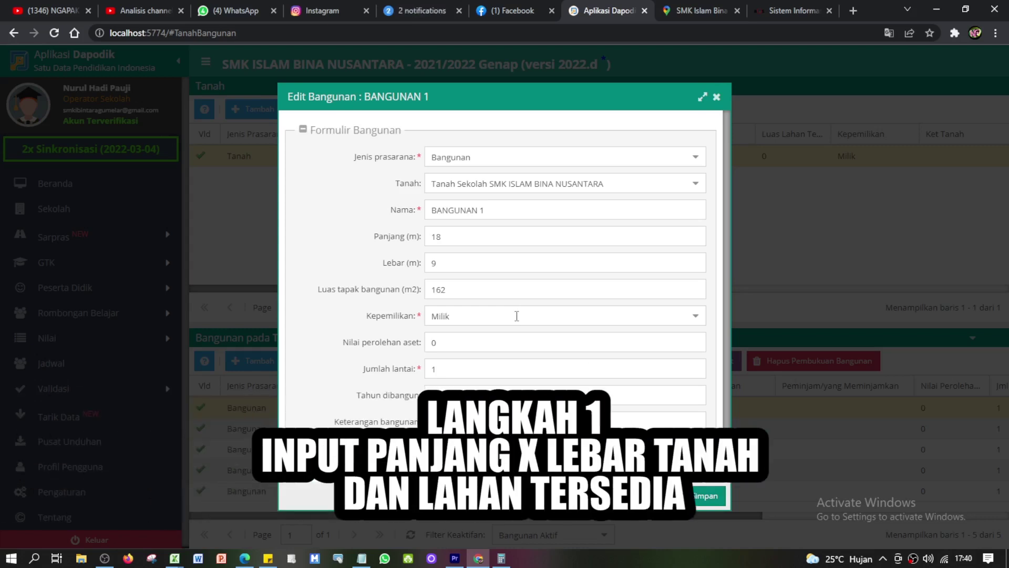
pyautogui.click(716, 98)
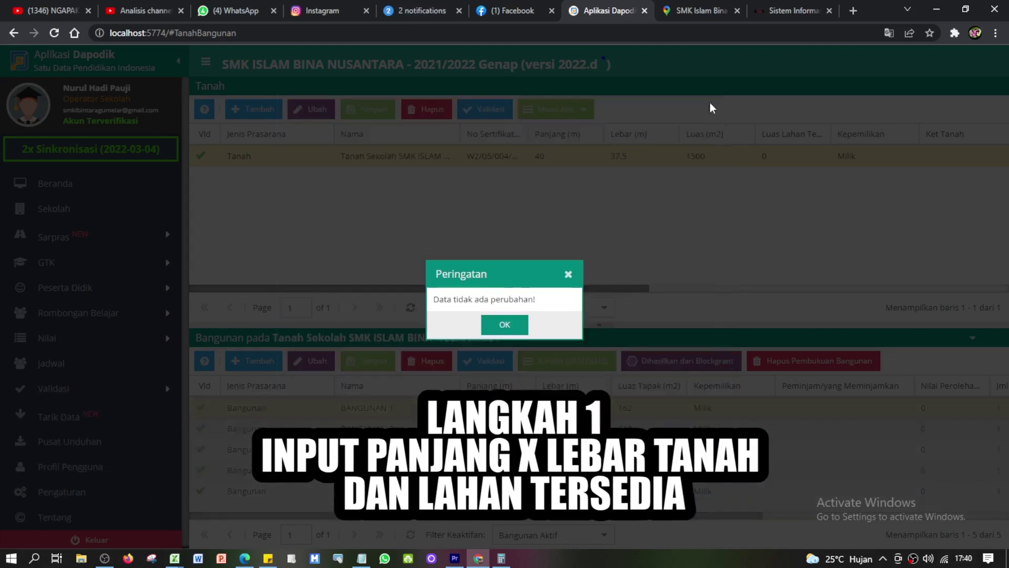
pyautogui.click(508, 323)
# Open the land record Tanah Sekolah SMK ISLAM BINA NUSANTARA for editing
pyautogui.click(352, 161)
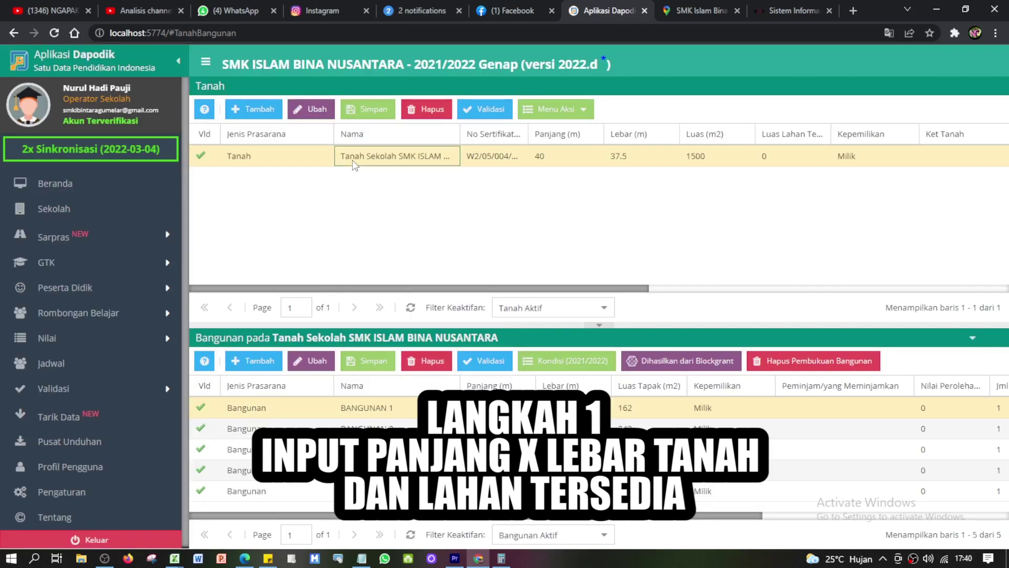
pyautogui.click(550, 155)
pyautogui.click(636, 151)
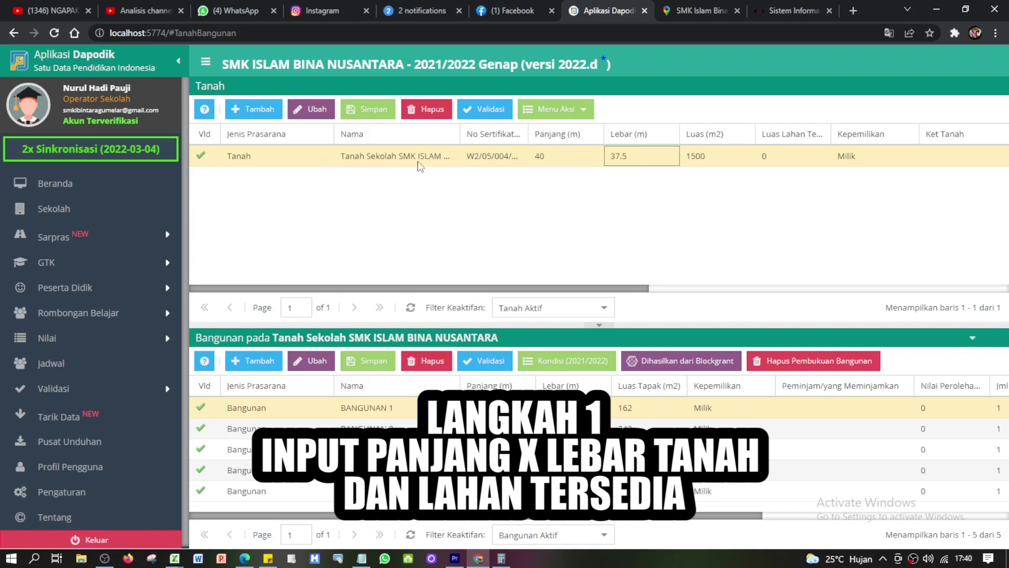
pyautogui.click(391, 160)
pyautogui.click(312, 117)
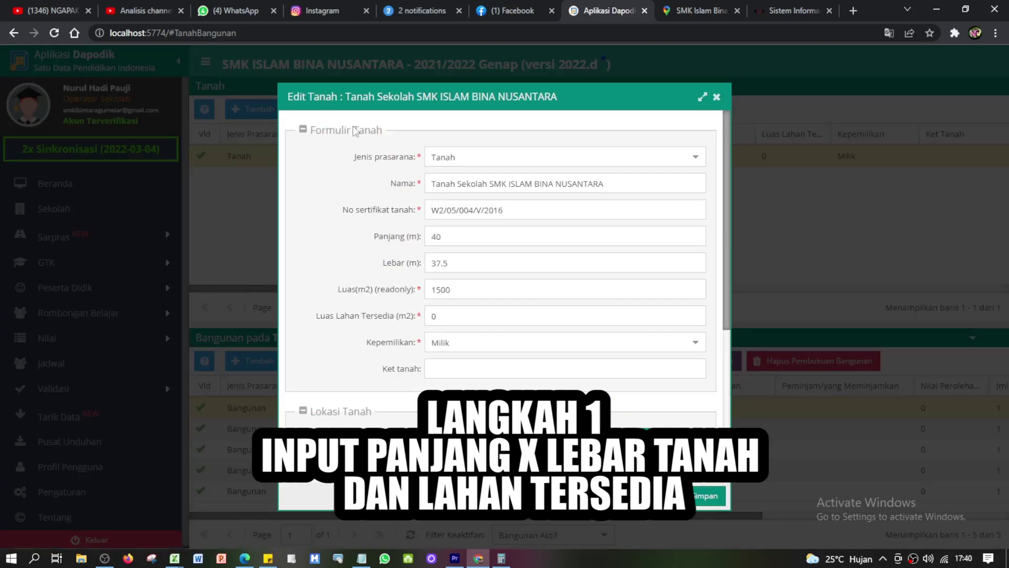
# Look at the school's measured land outline in Google Maps and the land and building size tutorial on YouTube
pyautogui.click(686, 14)
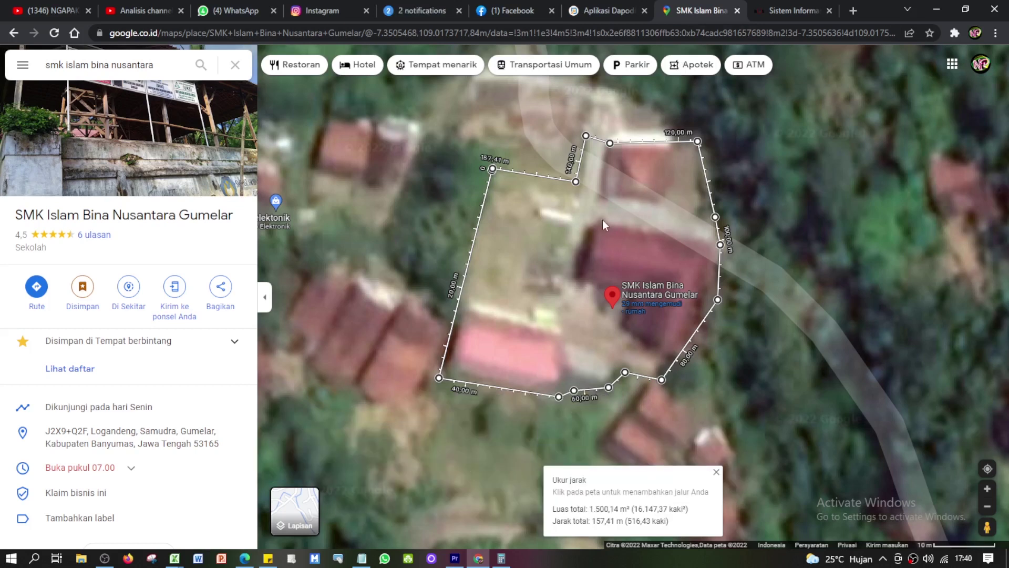
pyautogui.click(73, 12)
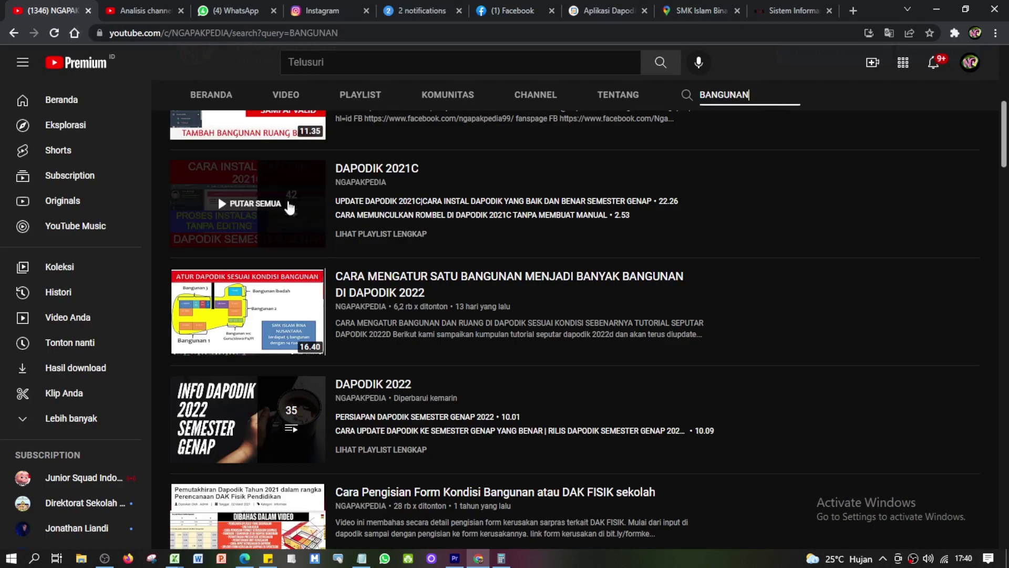
pyautogui.scroll(7, 293, 203)
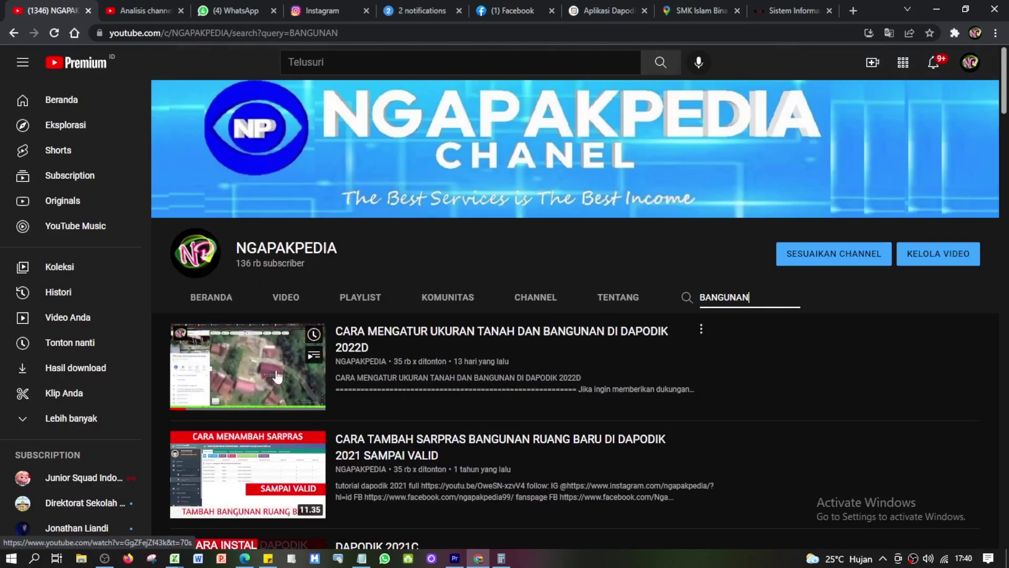
pyautogui.click(673, 12)
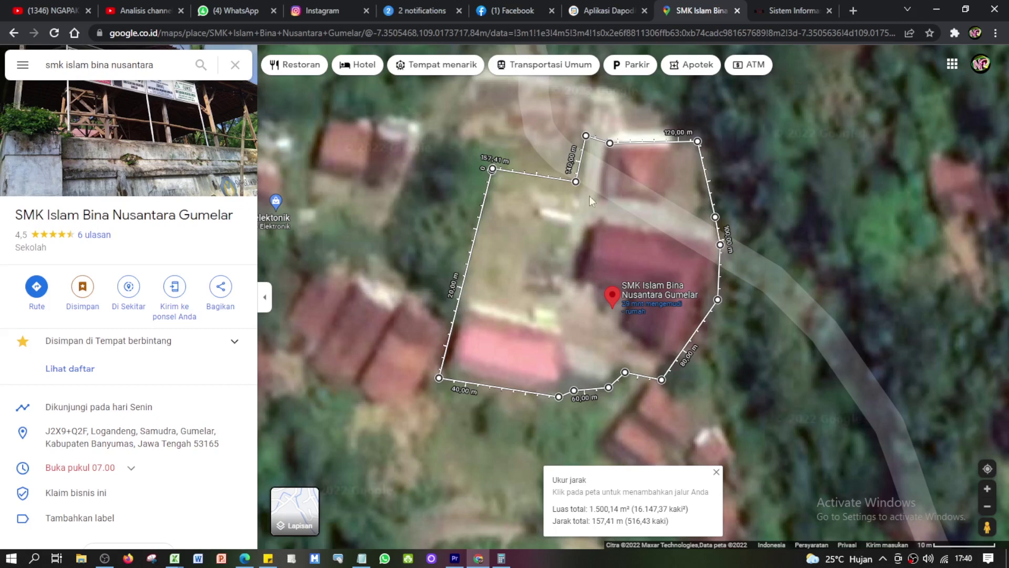
# Add a measuring point inside the school's land outline and move it onto the starting point to close the outline
pyautogui.rightClick(499, 172)
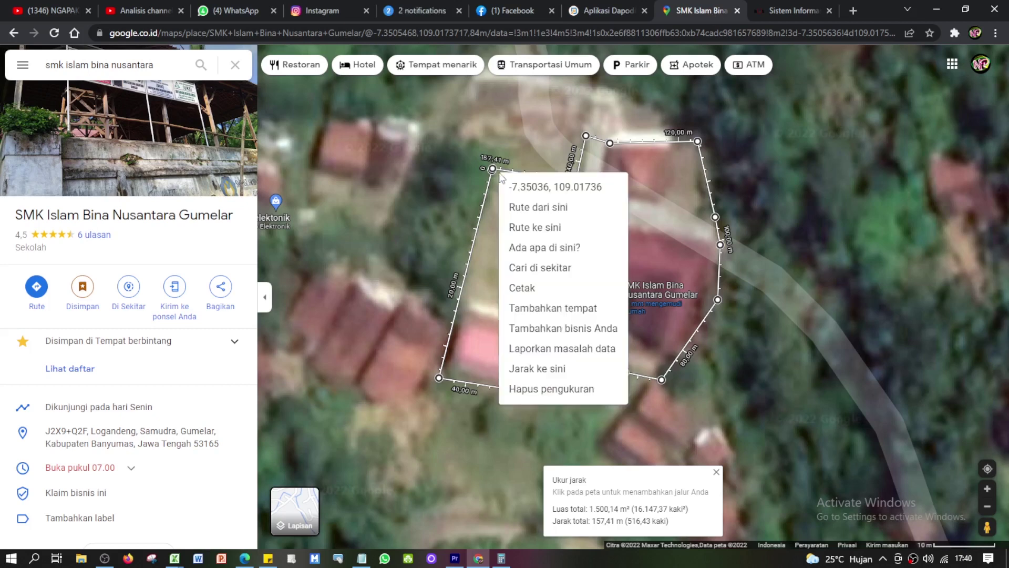
pyautogui.click(484, 291)
pyautogui.click(484, 291)
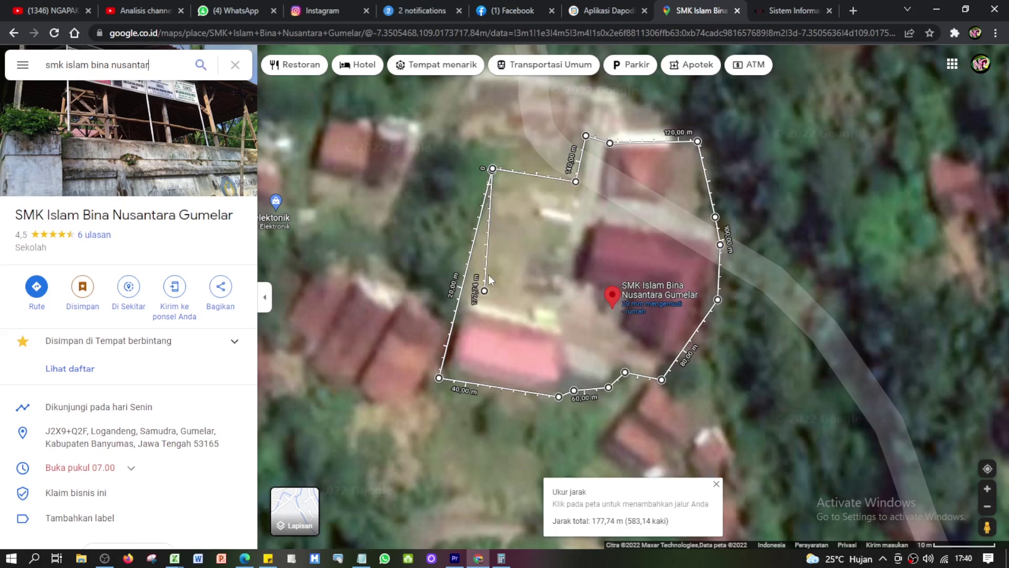
pyautogui.click(493, 171)
pyautogui.moveTo(492, 172); pyautogui.dragTo(492, 169)
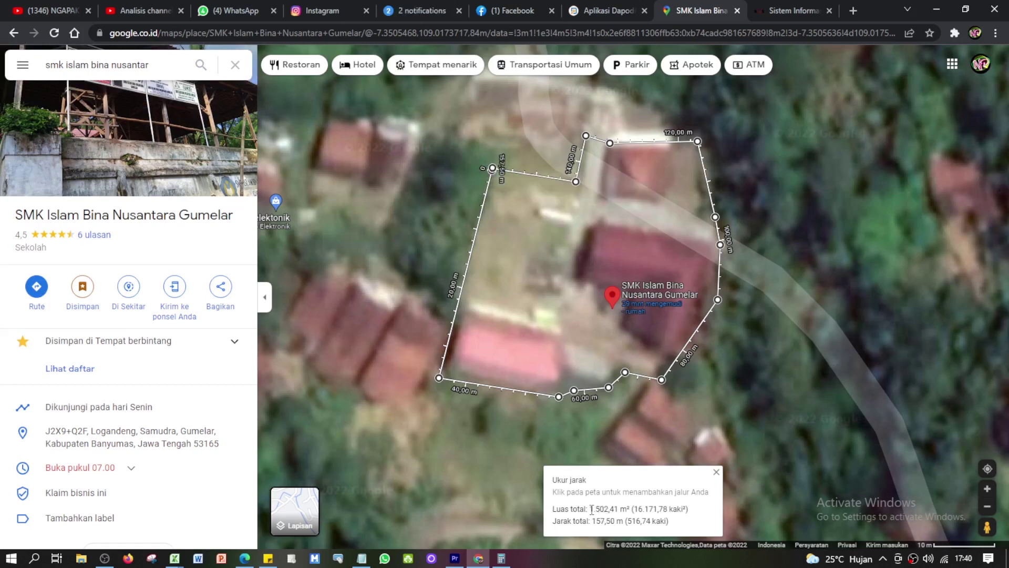
# Examine the total area and total distance of the measured land outline
pyautogui.moveTo(607, 509); pyautogui.dragTo(616, 509)
pyautogui.moveTo(593, 521); pyautogui.dragTo(605, 521)
pyautogui.moveTo(593, 523); pyautogui.dragTo(616, 521)
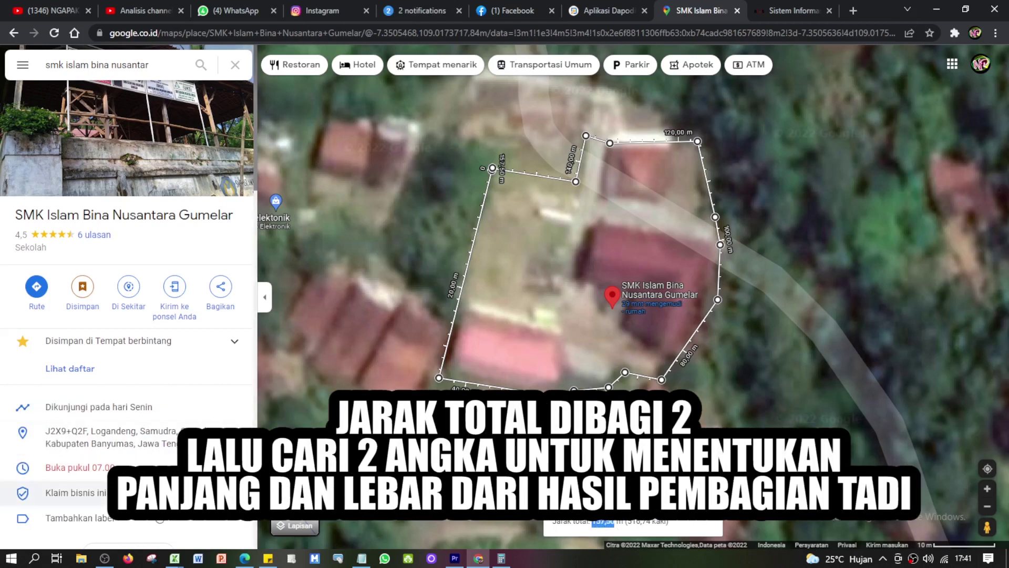
# Switch to Calculator, clear the previous result and divide the total distance of 157 by 2
pyautogui.click(501, 558)
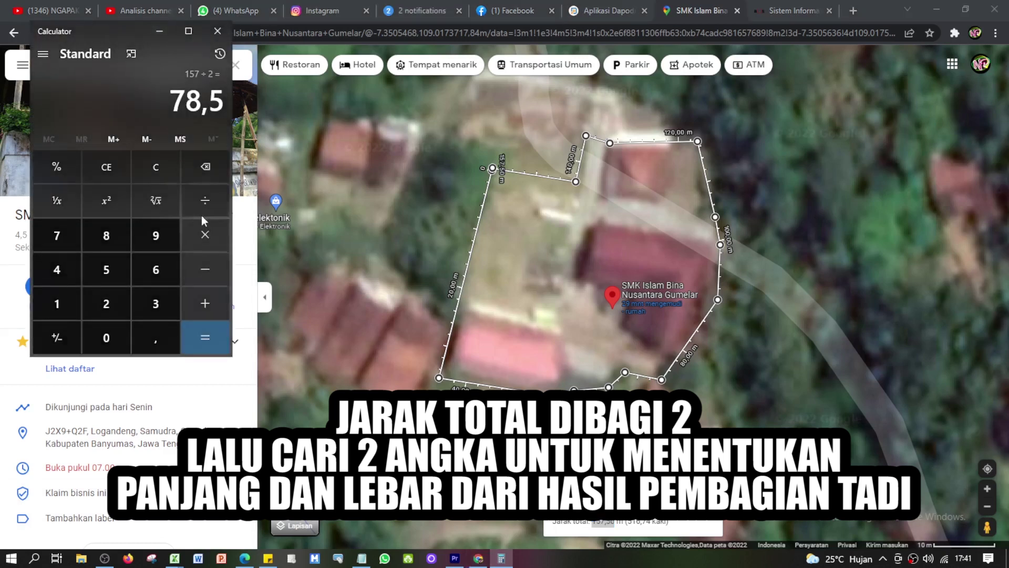
pyautogui.click(156, 161)
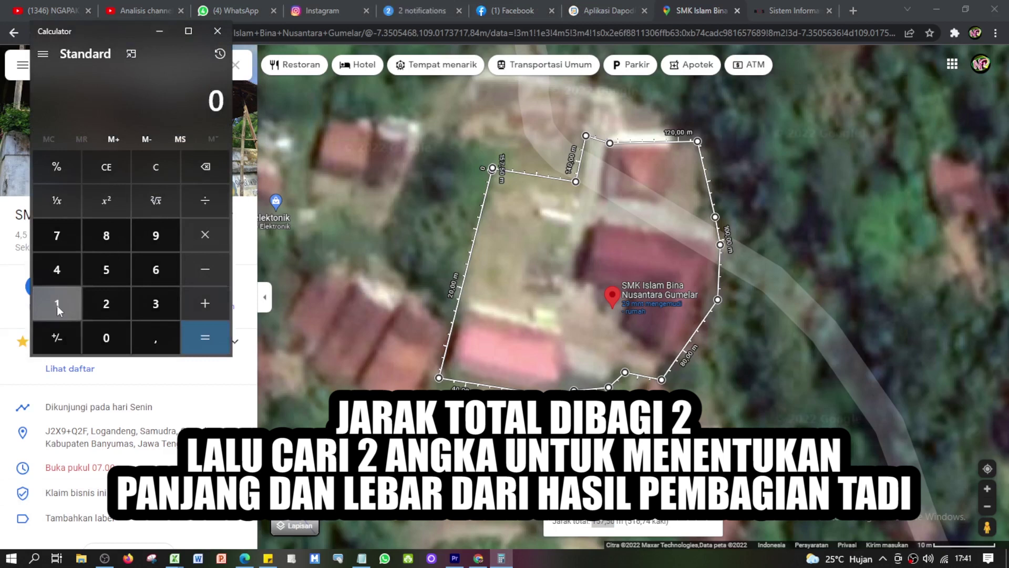
pyautogui.click(57, 304)
pyautogui.click(106, 273)
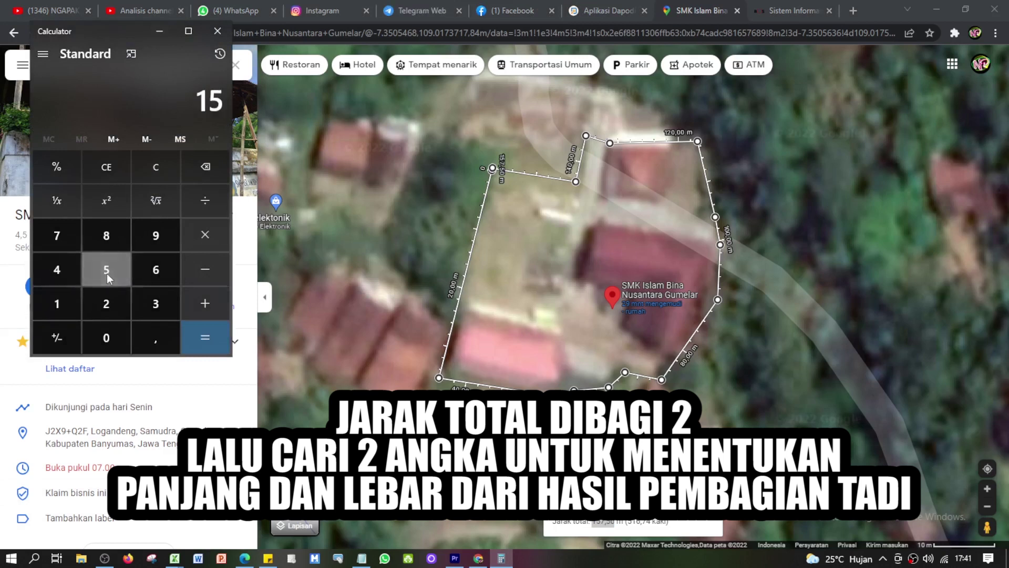
pyautogui.click(59, 241)
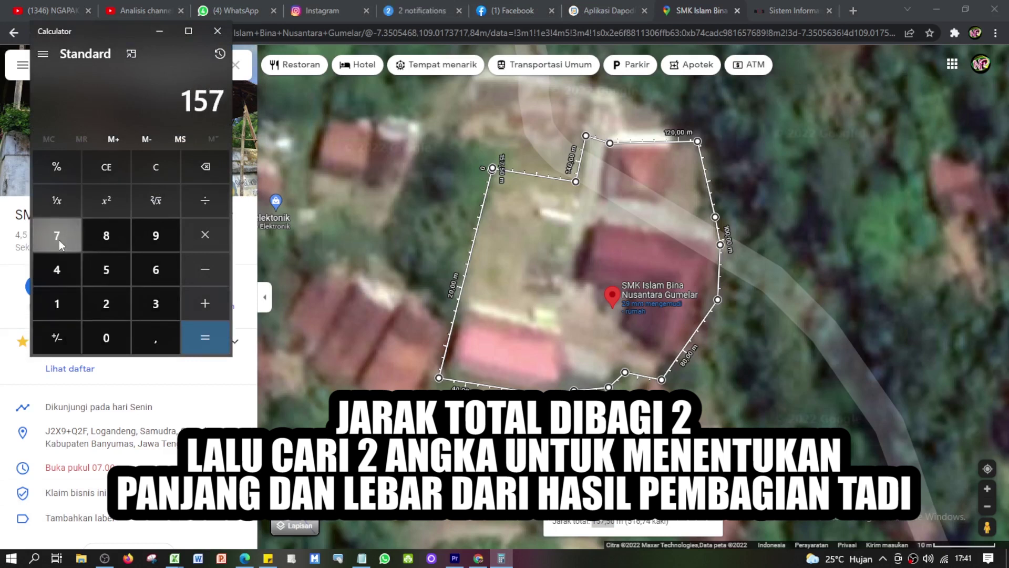
pyautogui.click(208, 202)
pyautogui.click(110, 310)
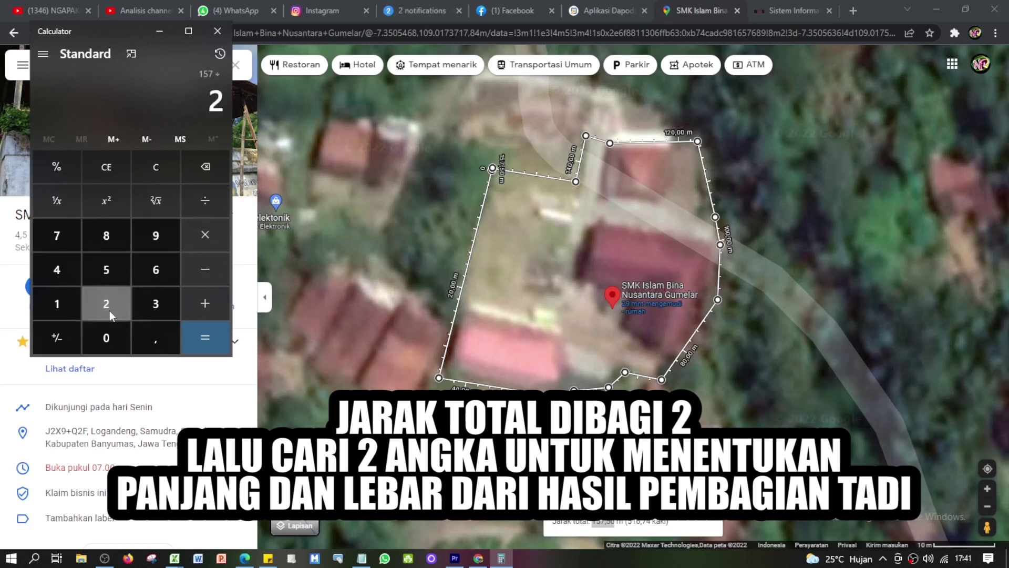
pyautogui.click(206, 339)
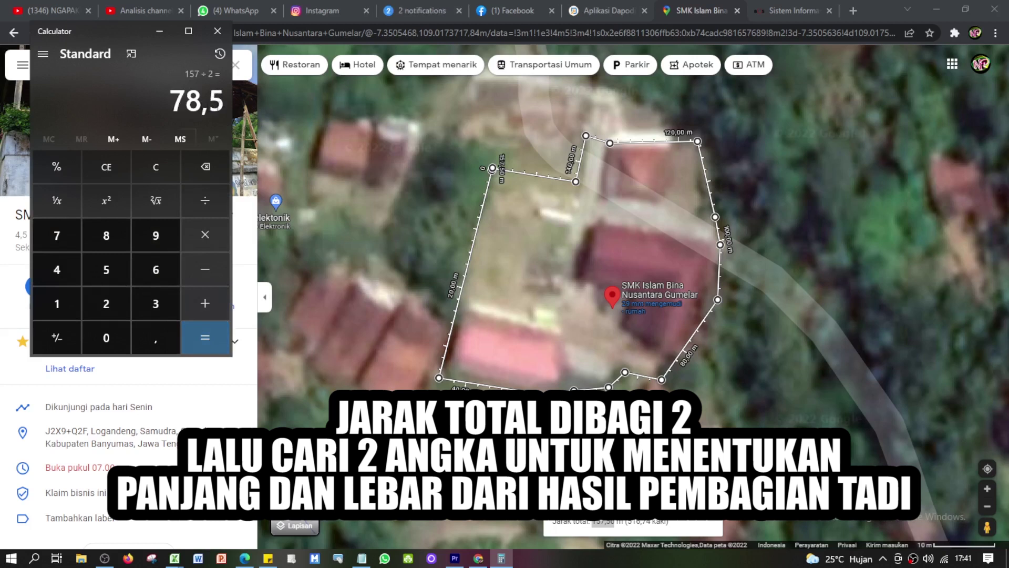
# Highlight the half-perimeter result in Calculator and return to the length and width fields of the Dapodik land form
pyautogui.moveTo(223, 102); pyautogui.dragTo(175, 102)
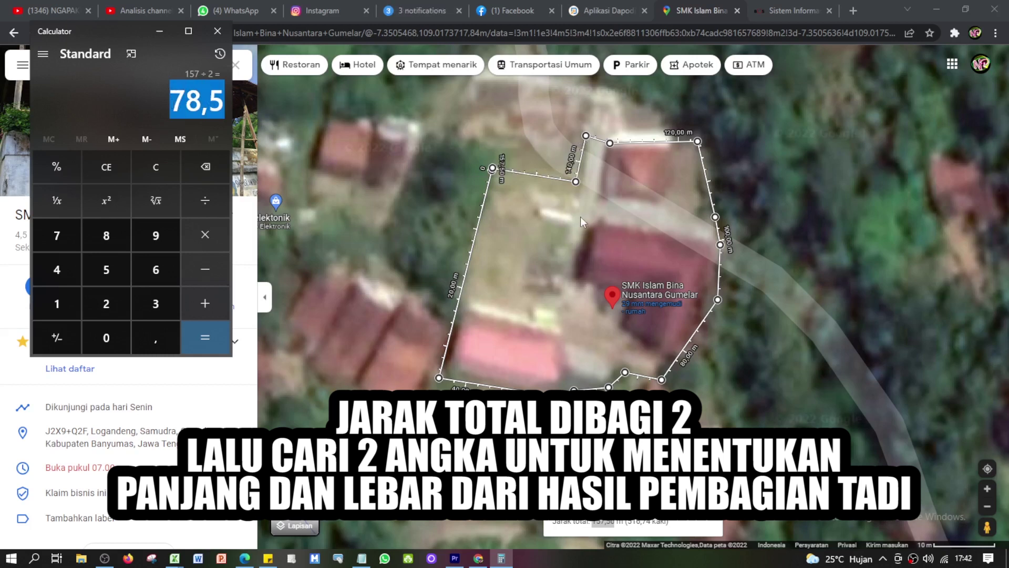
pyautogui.click(191, 103)
pyautogui.moveTo(173, 103); pyautogui.dragTo(224, 103)
pyautogui.click(599, 11)
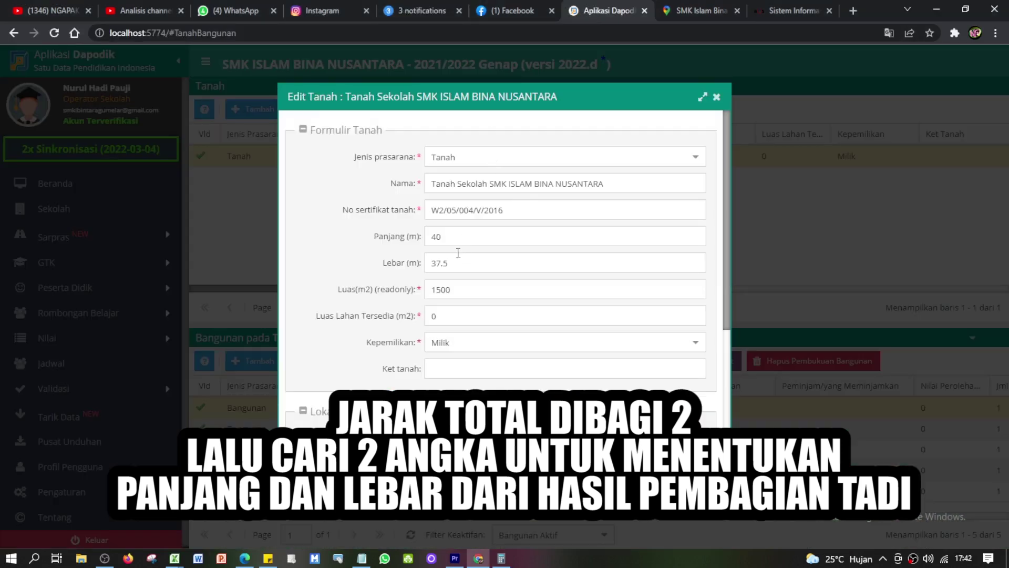
# Set the land's width to 38.5 m and compare it with the half-perimeter result in Calculator
pyautogui.click(438, 262)
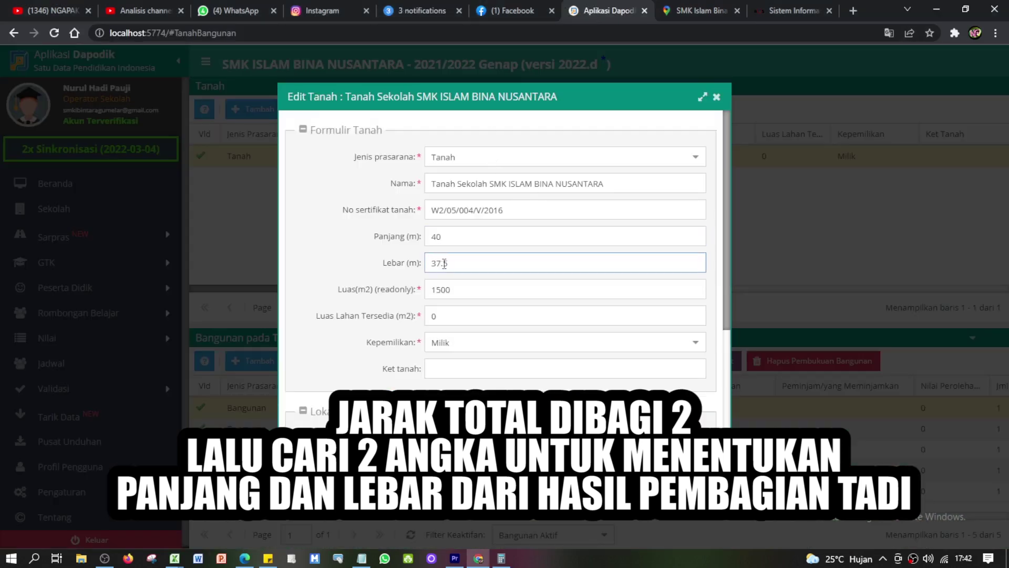
pyautogui.press('BackSpace')
pyautogui.write('8')
pyautogui.click(501, 558)
pyautogui.click(189, 103)
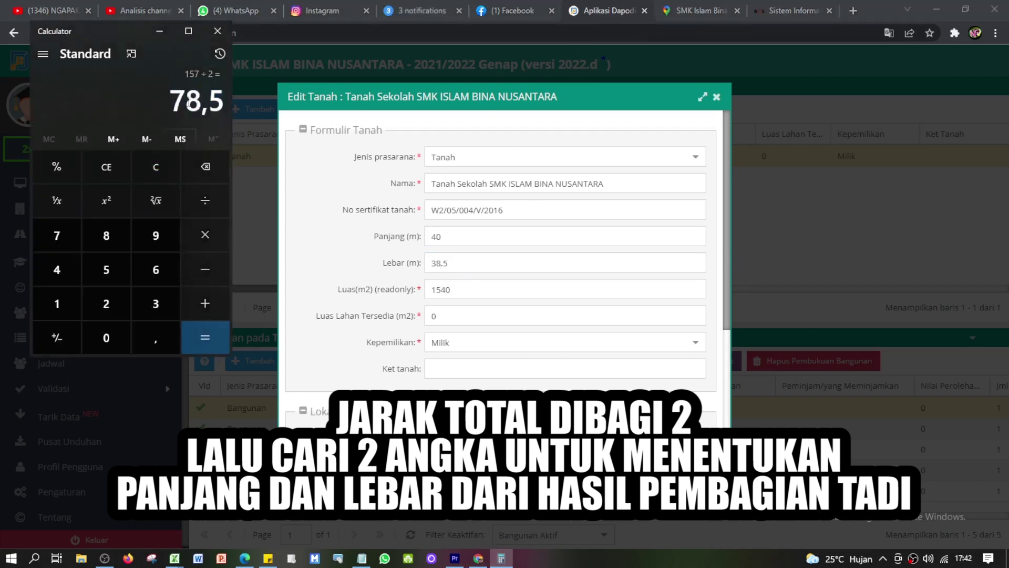
pyautogui.click(177, 103)
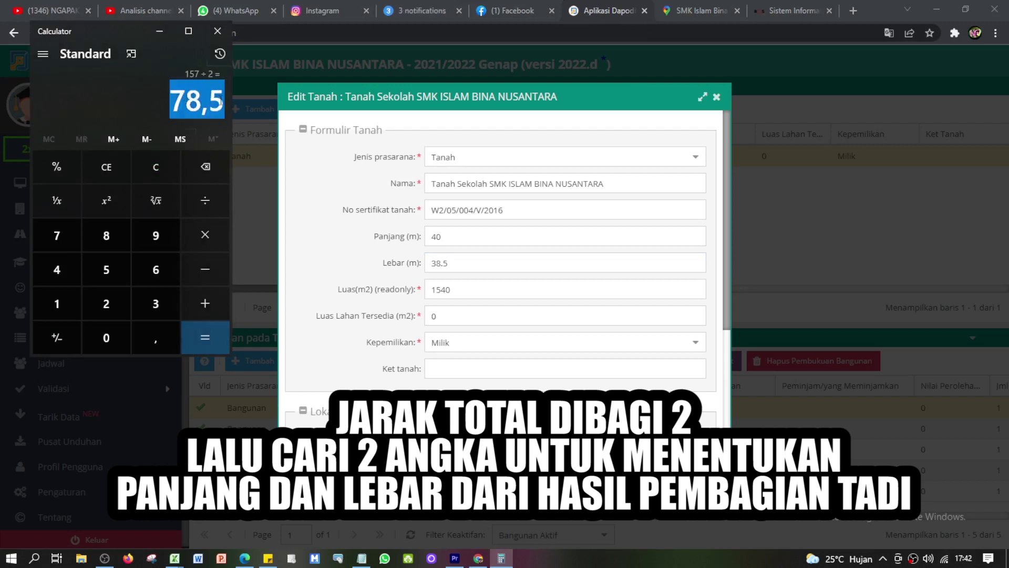
# Check the land form's length, width and calculated area against the total area measured in Google Maps
pyautogui.click(439, 237)
pyautogui.doubleClick(436, 237)
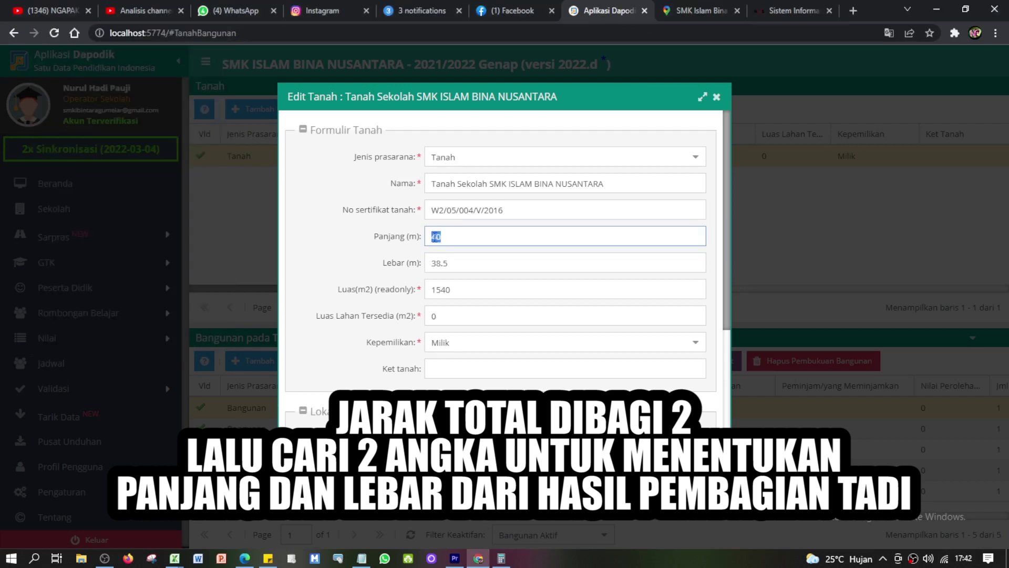
pyautogui.moveTo(458, 263); pyautogui.dragTo(429, 260)
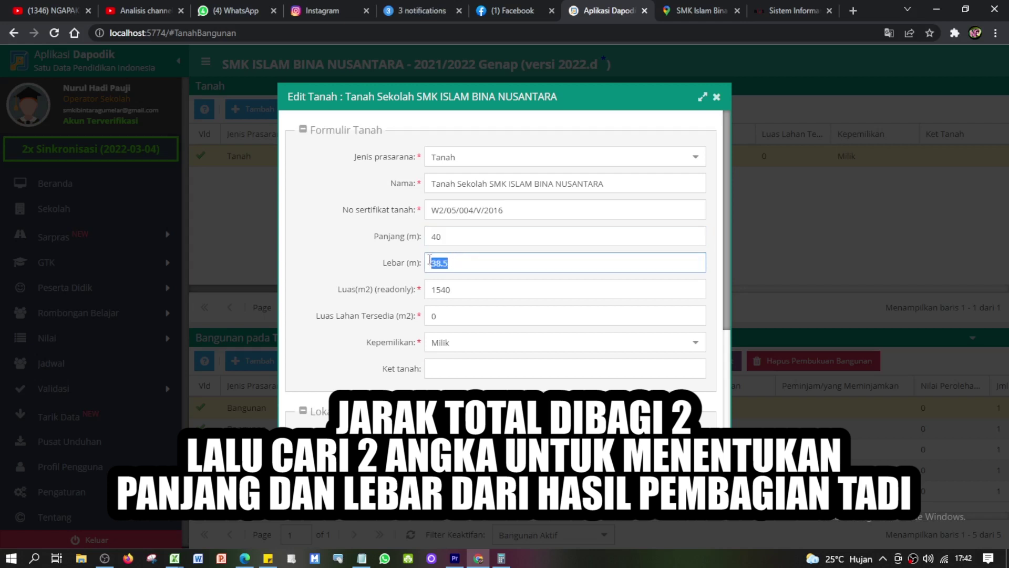
pyautogui.doubleClick(455, 292)
pyautogui.click(453, 293)
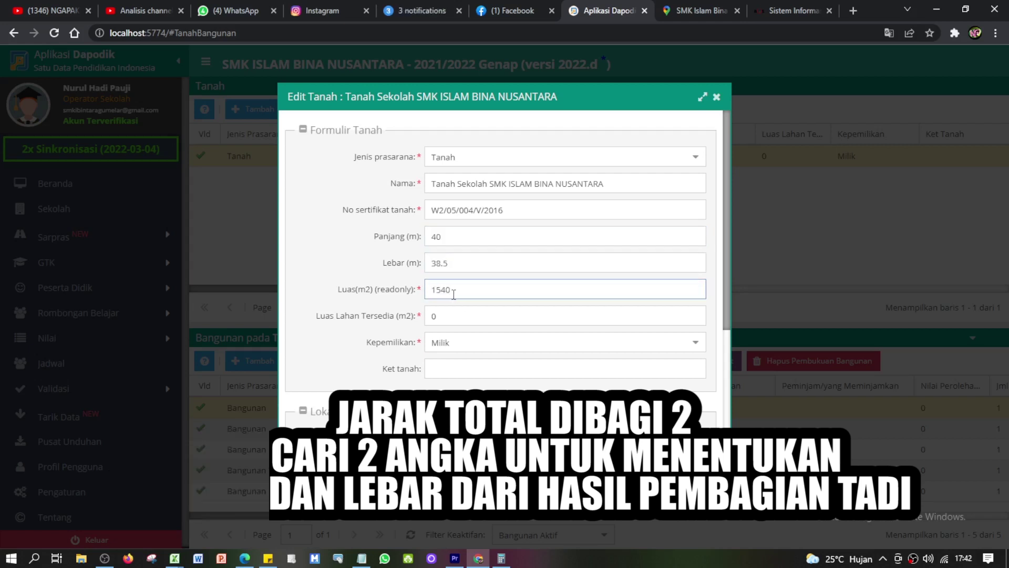
pyautogui.moveTo(457, 291); pyautogui.dragTo(430, 290)
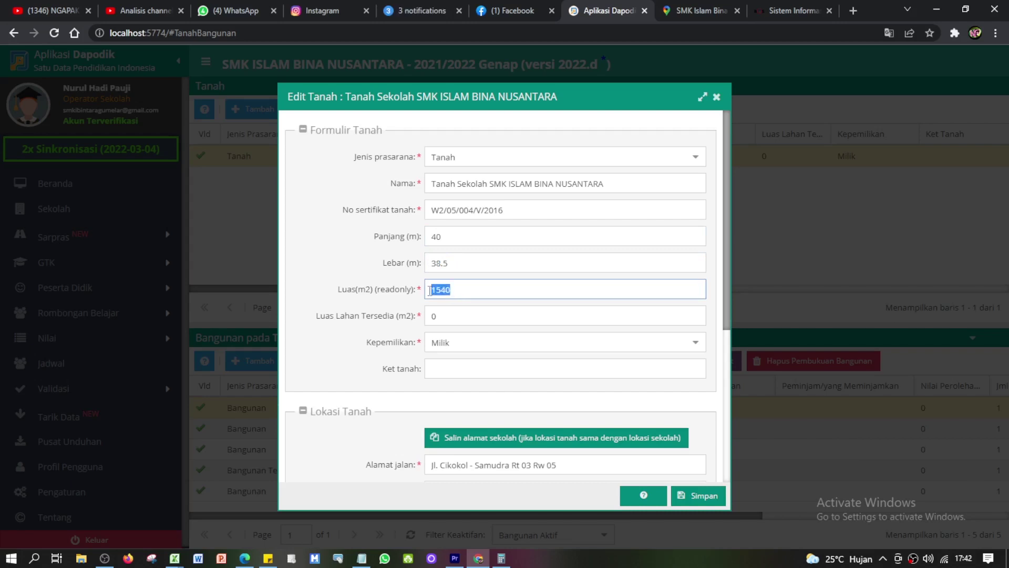
pyautogui.click(699, 10)
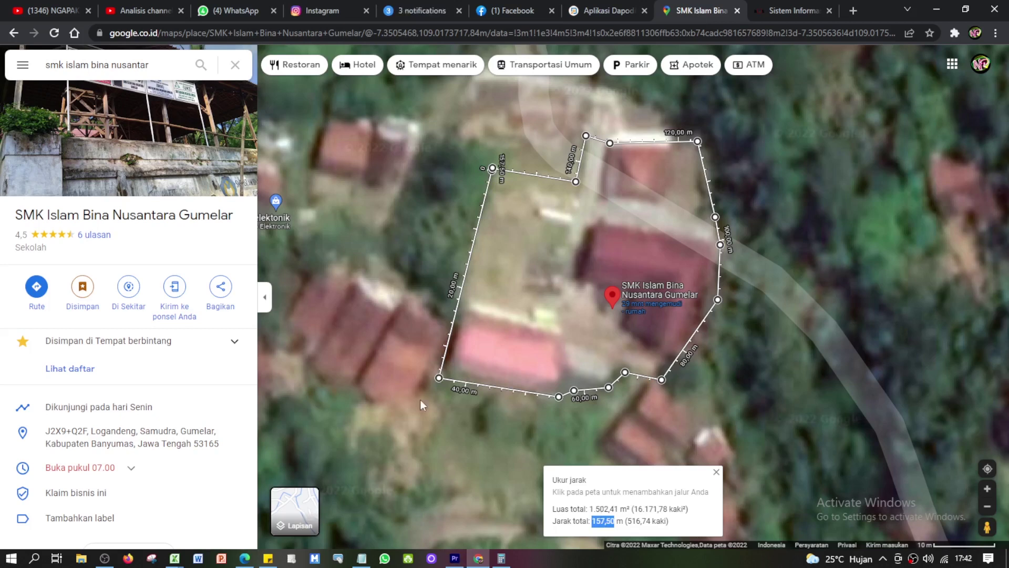
pyautogui.click(614, 9)
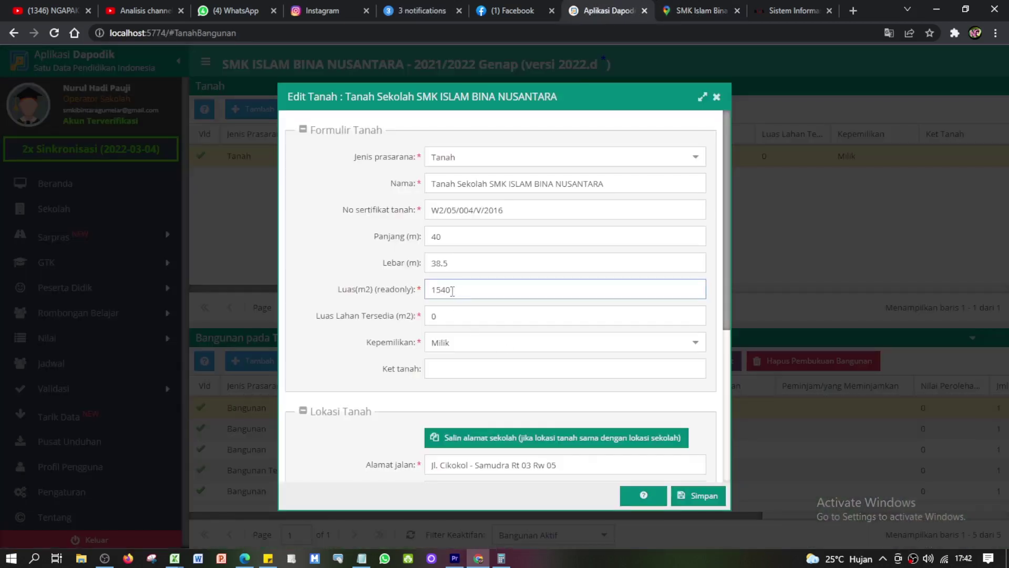
# Set the land's width to 37.5 m and highlight the recalculated land area
pyautogui.click(439, 263)
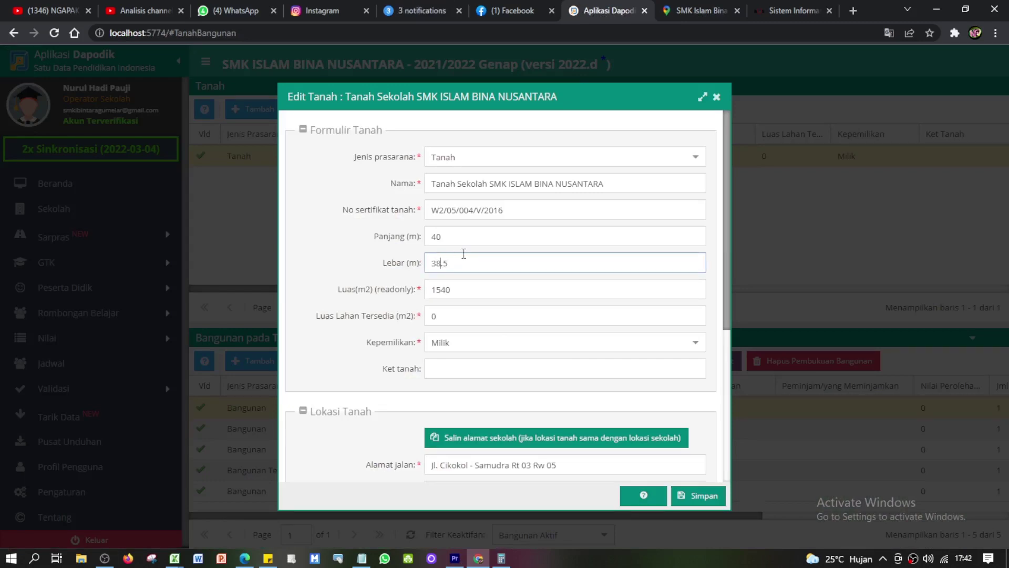
pyautogui.press('BackSpace')
pyautogui.write('7')
pyautogui.moveTo(455, 290); pyautogui.dragTo(430, 291)
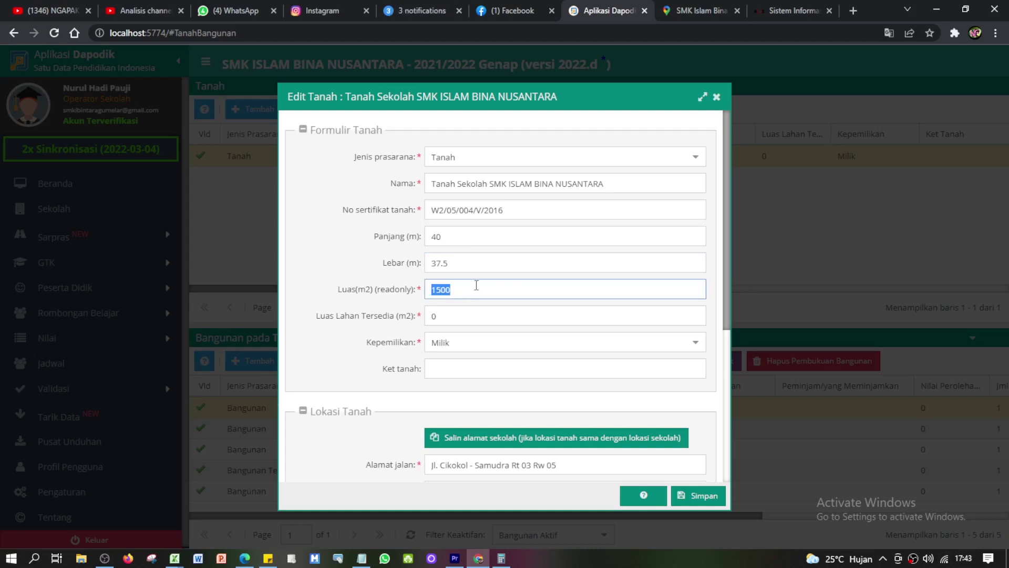
# Compare the available land area and total land area fields with the school's outline in Google Maps
pyautogui.moveTo(451, 320); pyautogui.dragTo(427, 320)
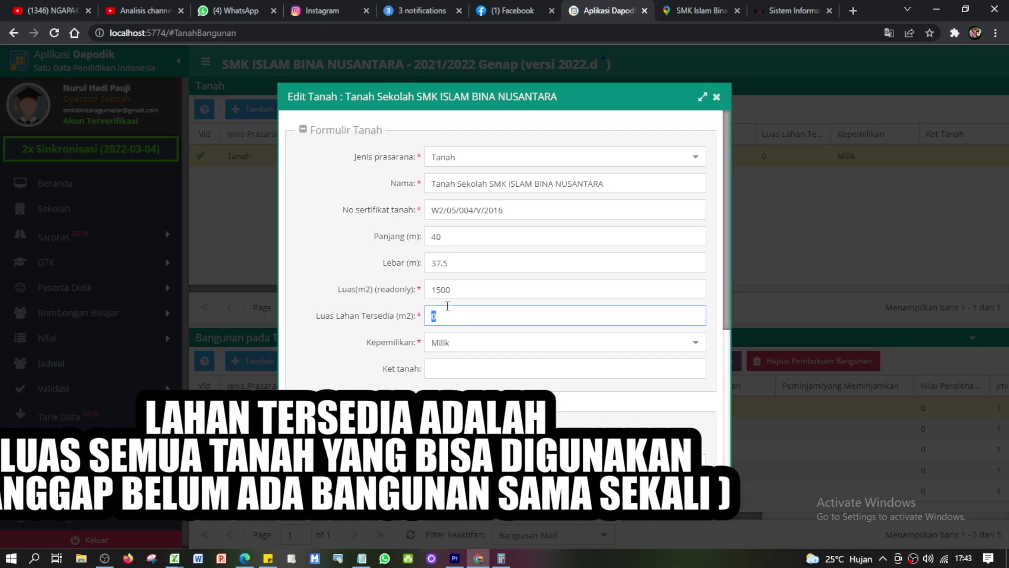
pyautogui.click(693, 12)
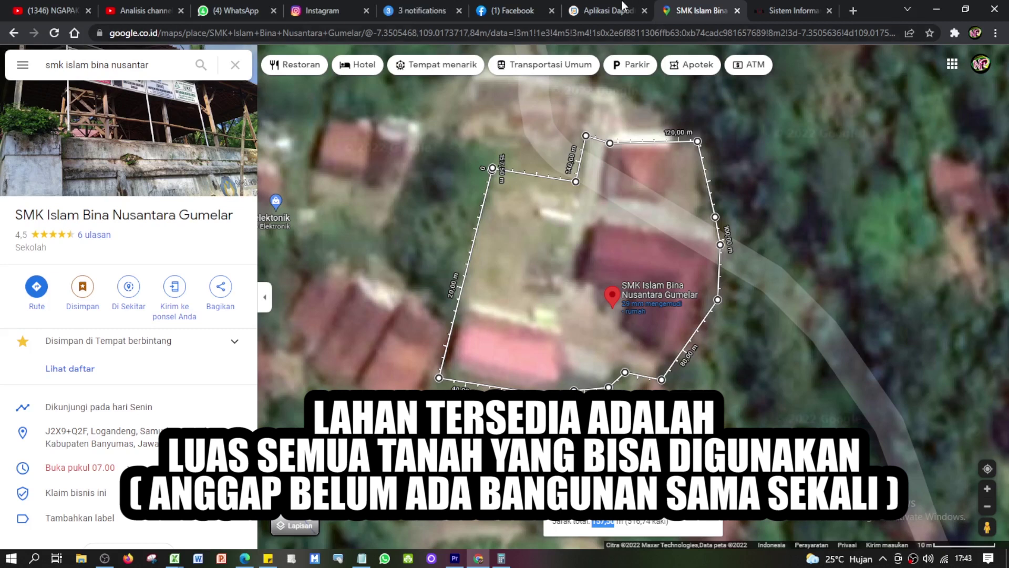
pyautogui.click(605, 11)
pyautogui.click(457, 288)
pyautogui.moveTo(455, 288); pyautogui.dragTo(431, 288)
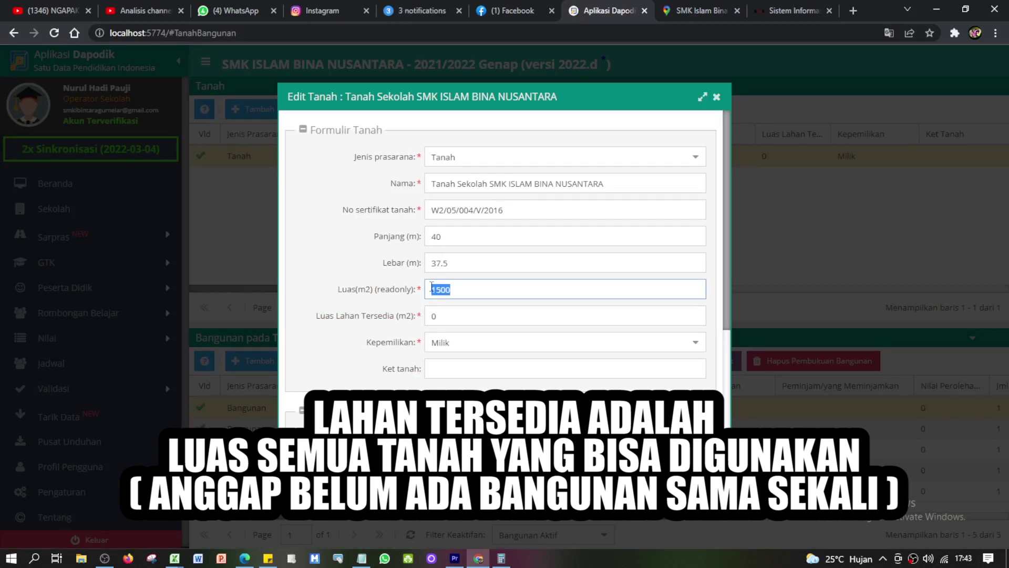
pyautogui.click(678, 13)
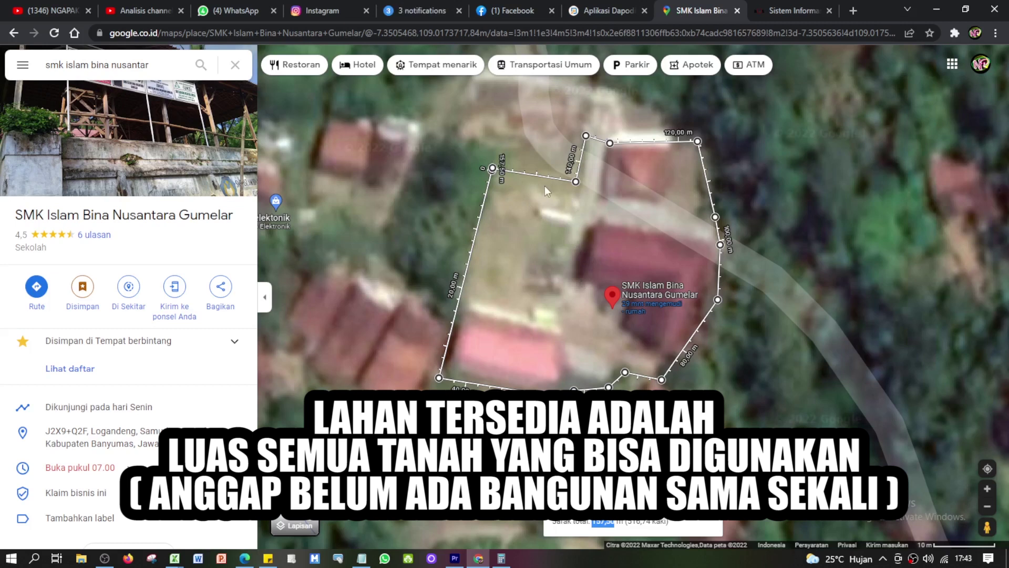
# Clear the land outline and measure a narrow closed strip of about 20 m² across the north end of the school yard
pyautogui.rightClick(542, 230)
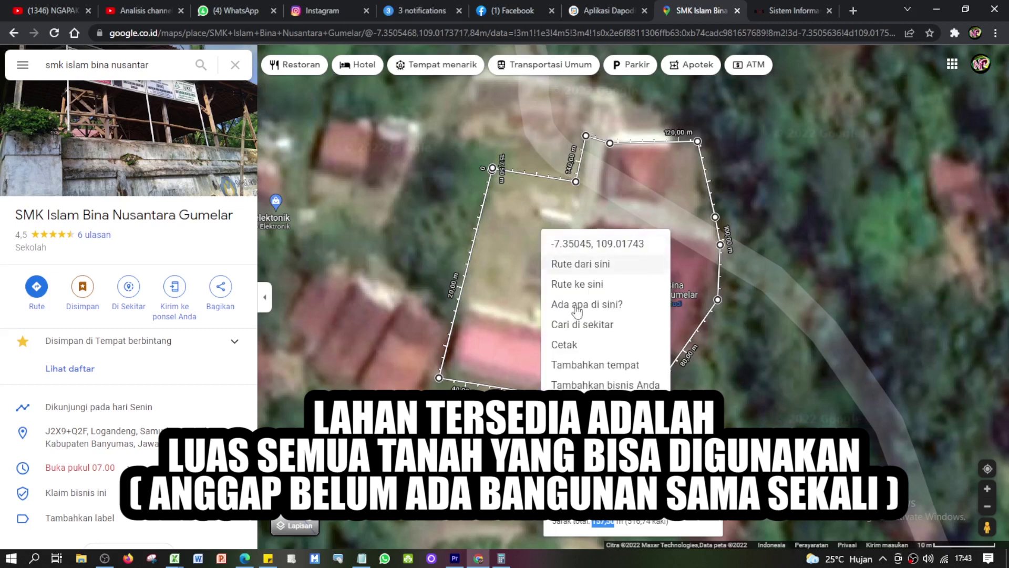
pyautogui.click(578, 385)
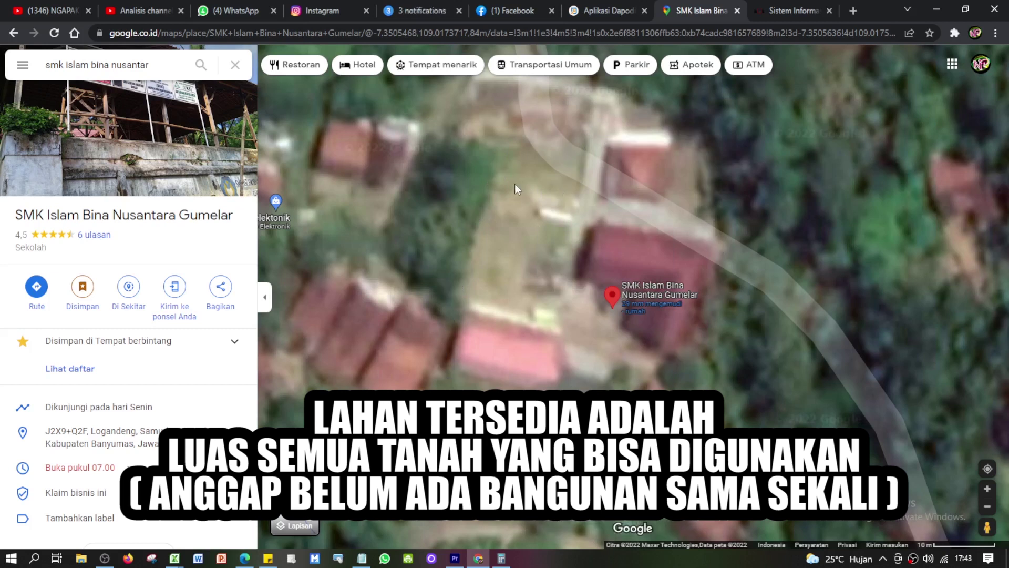
pyautogui.rightClick(513, 201)
pyautogui.click(557, 398)
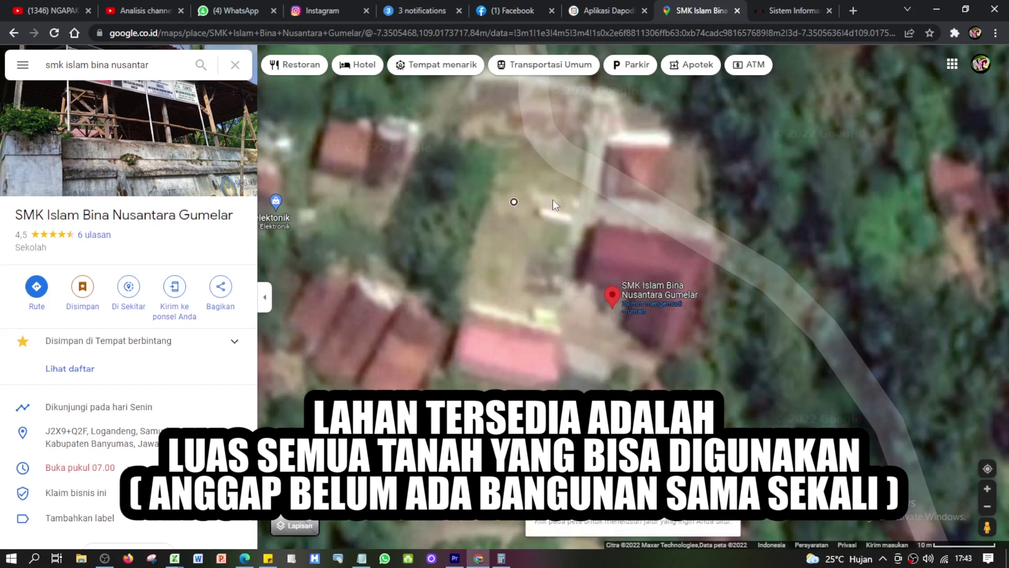
pyautogui.moveTo(514, 202); pyautogui.dragTo(500, 183)
pyautogui.click(572, 196)
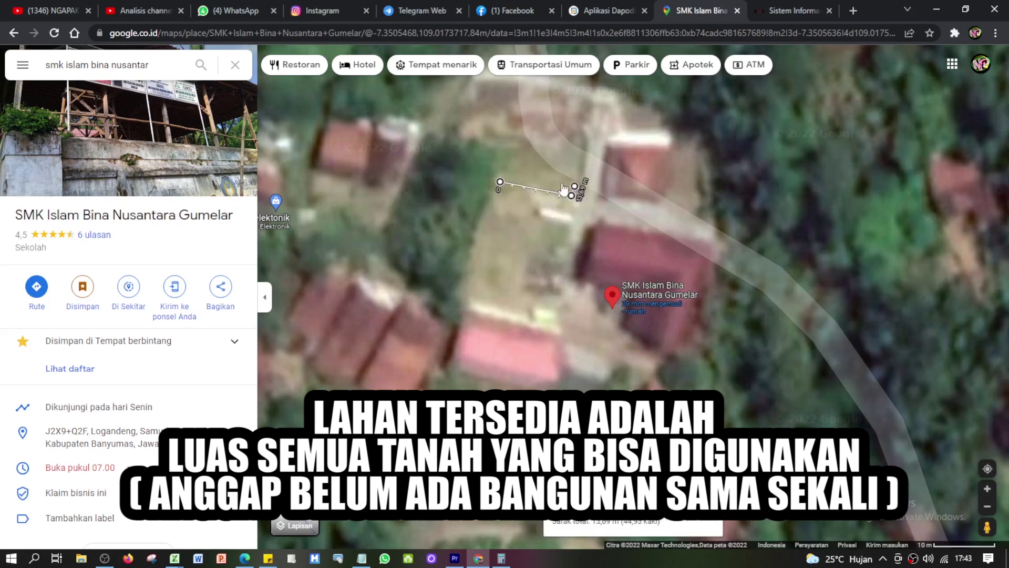
pyautogui.click(504, 172)
pyautogui.click(500, 183)
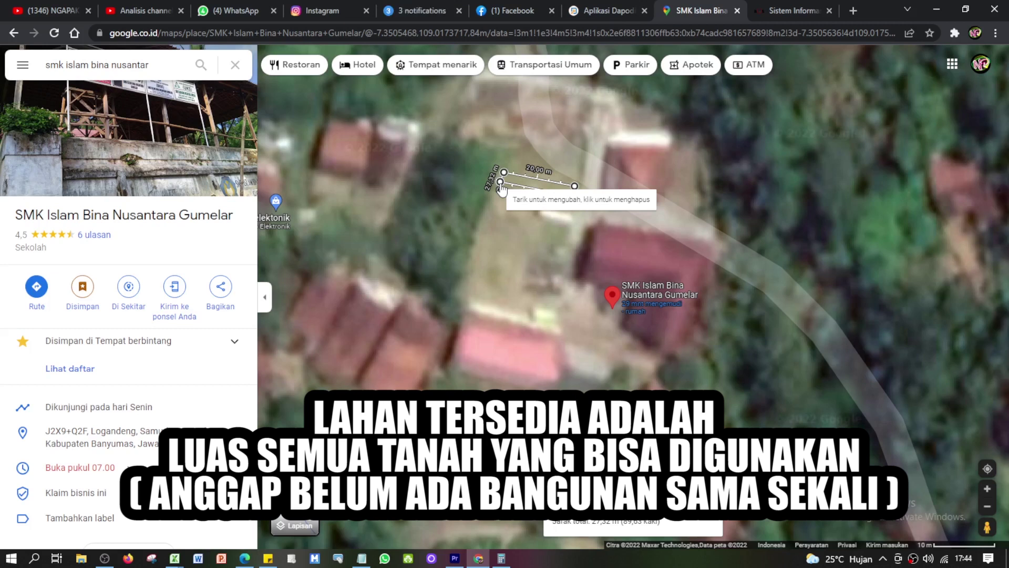
# Compare the total land area in the Dapodik form with the strip's total area in Google Maps, returning to the form
pyautogui.click(598, 11)
pyautogui.moveTo(451, 297); pyautogui.dragTo(421, 295)
pyautogui.click(684, 11)
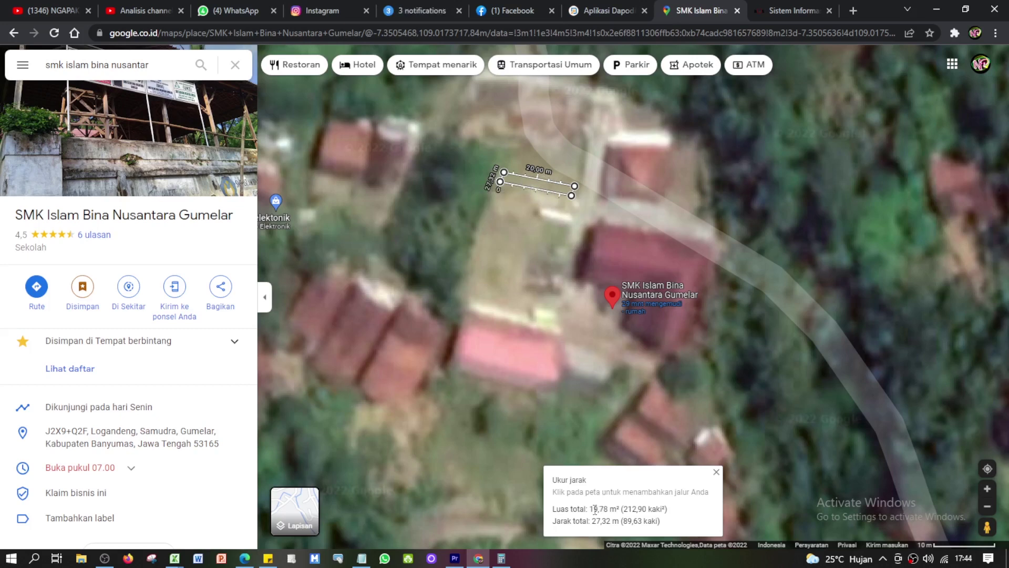
pyautogui.moveTo(589, 510); pyautogui.dragTo(608, 512)
pyautogui.click(607, 6)
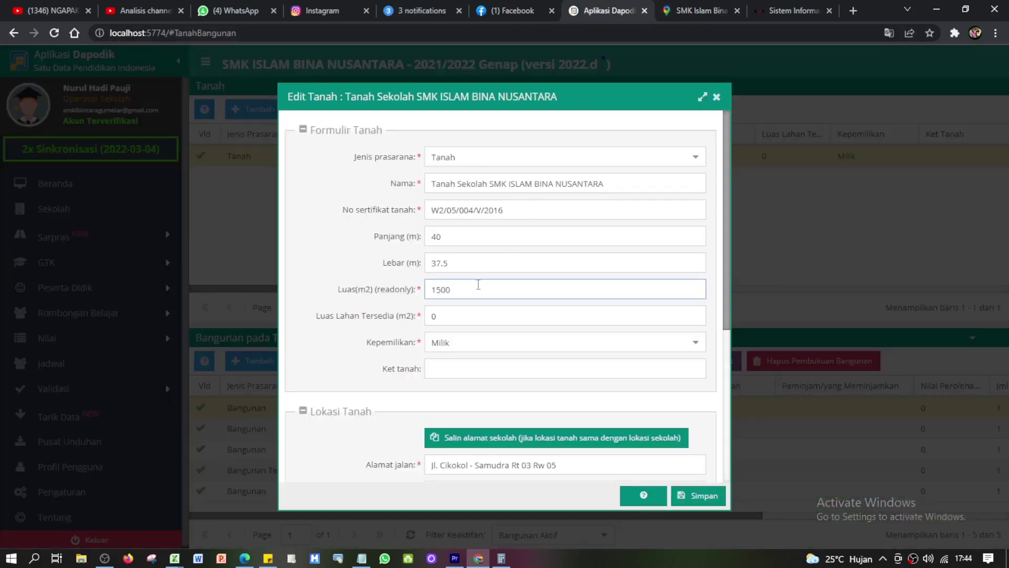
# Set the available land area (Luas Lahan Tersedia) to 1480 m2
pyautogui.click(438, 317)
pyautogui.moveTo(438, 317); pyautogui.dragTo(428, 316)
pyautogui.write('148')
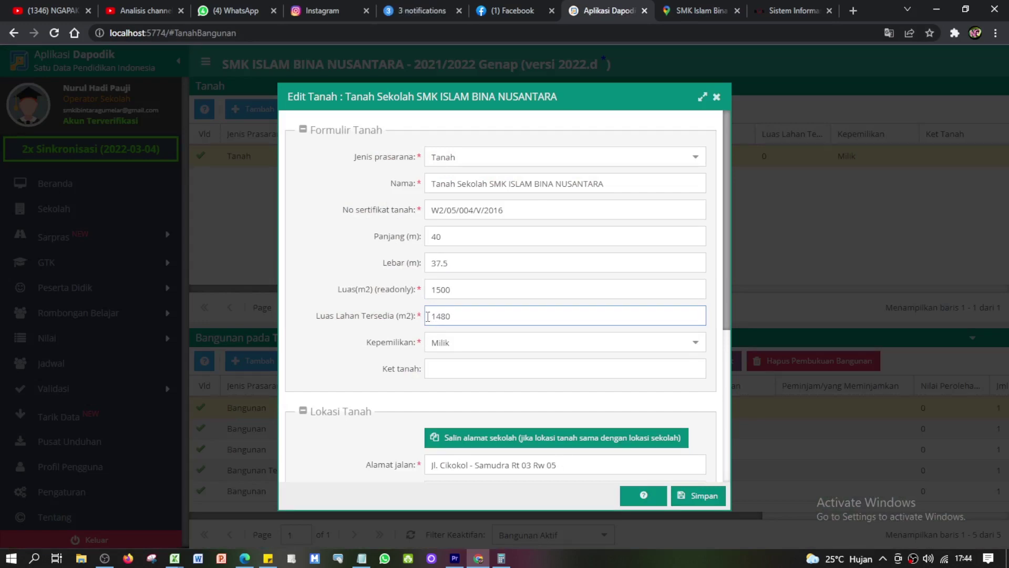
# Set the available land area (Luas Lahan Tersedia) to 1500 m2 and save the land record
pyautogui.doubleClick(428, 316)
pyautogui.write('1500')
pyautogui.click(698, 498)
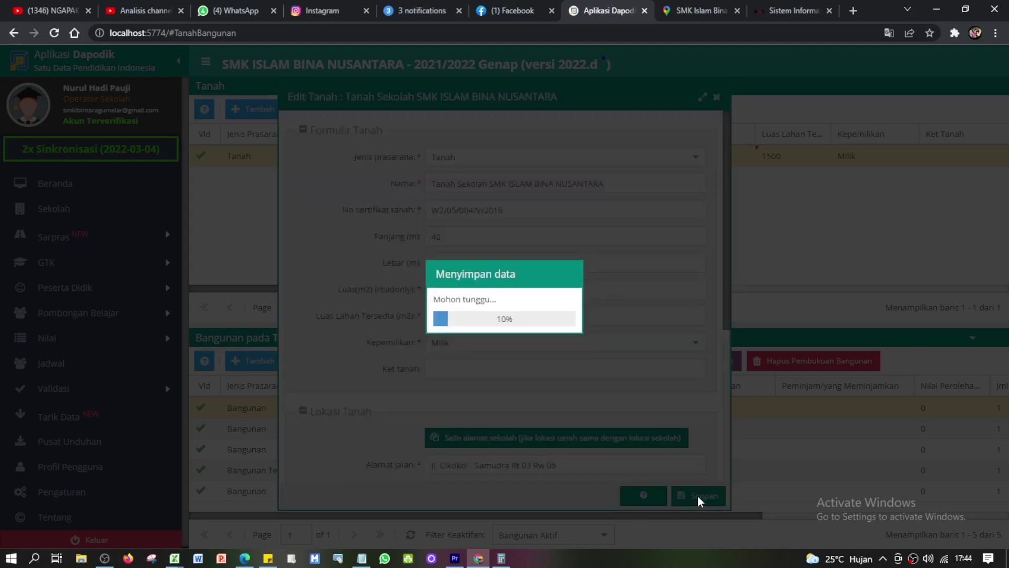
# Check the width, area and available land area of the saved record in the land table
pyautogui.click(625, 166)
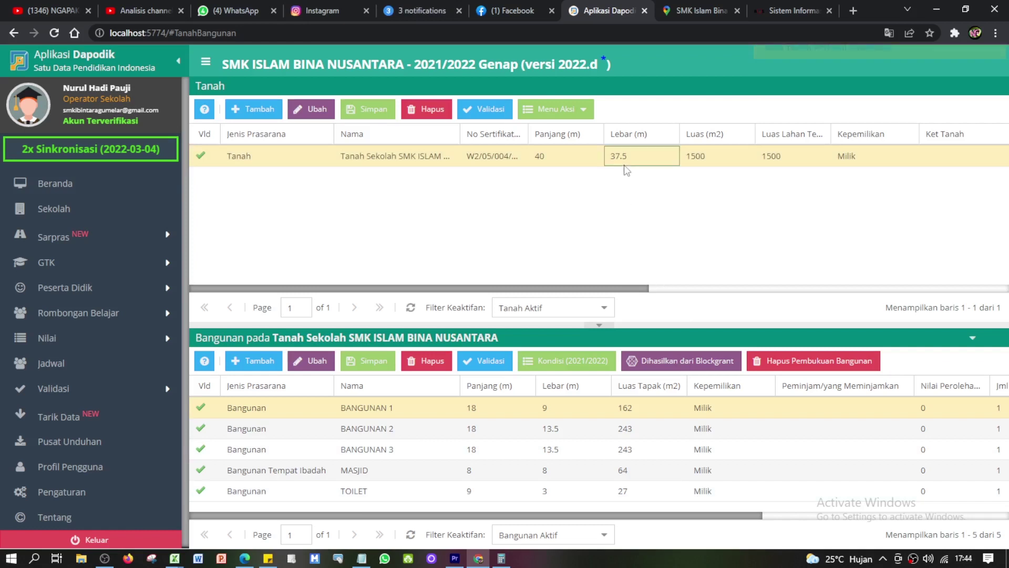
pyautogui.click(768, 163)
pyautogui.click(728, 163)
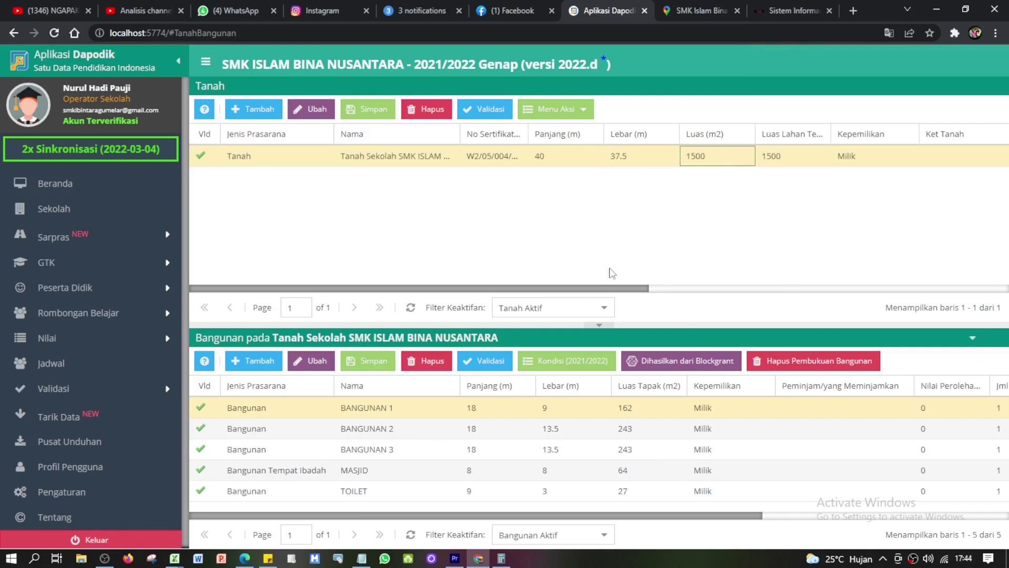
# Open BANGUNAN 1 for editing and highlight its length and width values
pyautogui.click(442, 415)
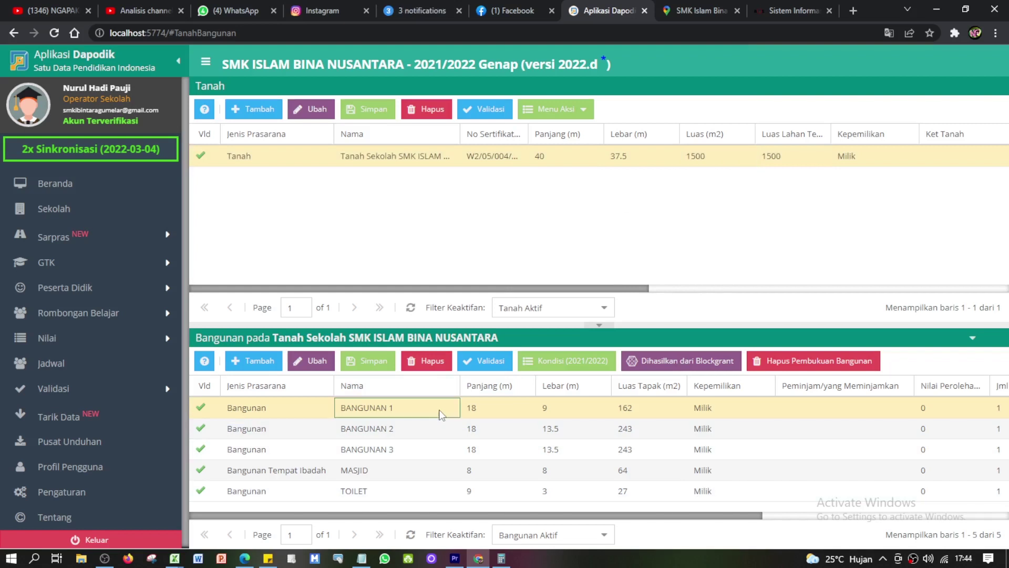
pyautogui.click(313, 361)
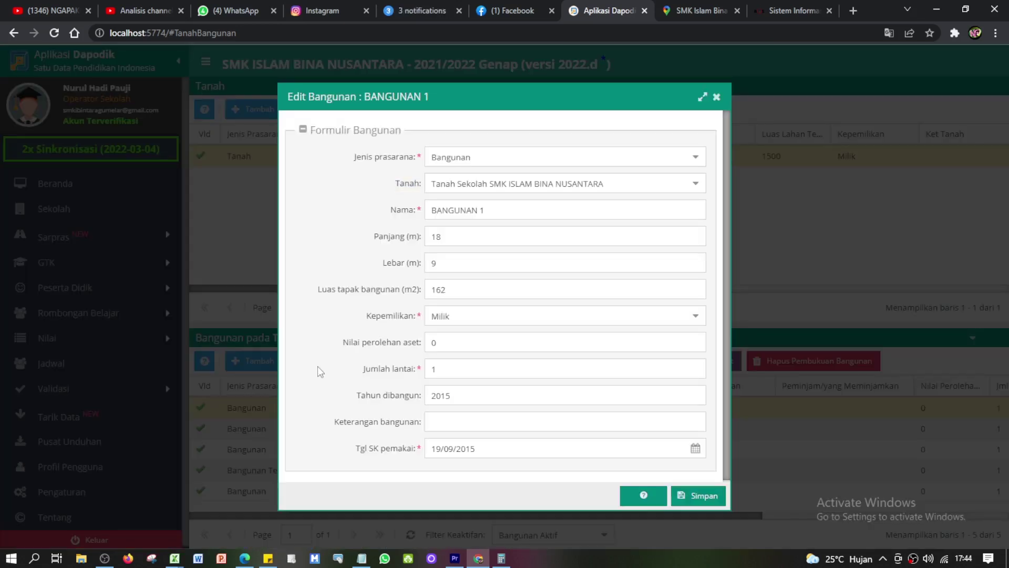
pyautogui.moveTo(451, 235); pyautogui.dragTo(429, 264)
pyautogui.click(447, 263)
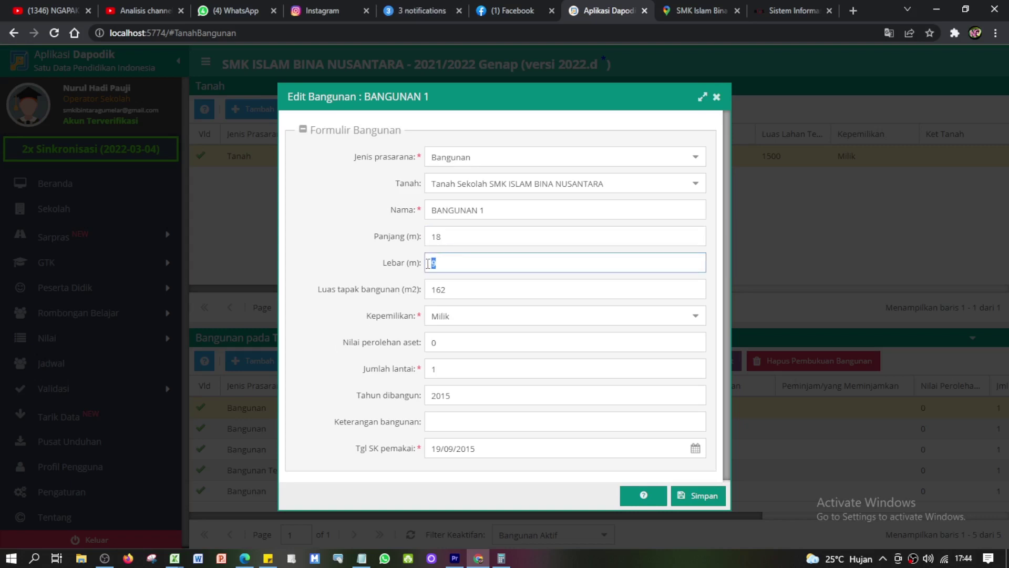
# Switch to Google Maps and clear the existing distance measurement from the map
pyautogui.click(684, 12)
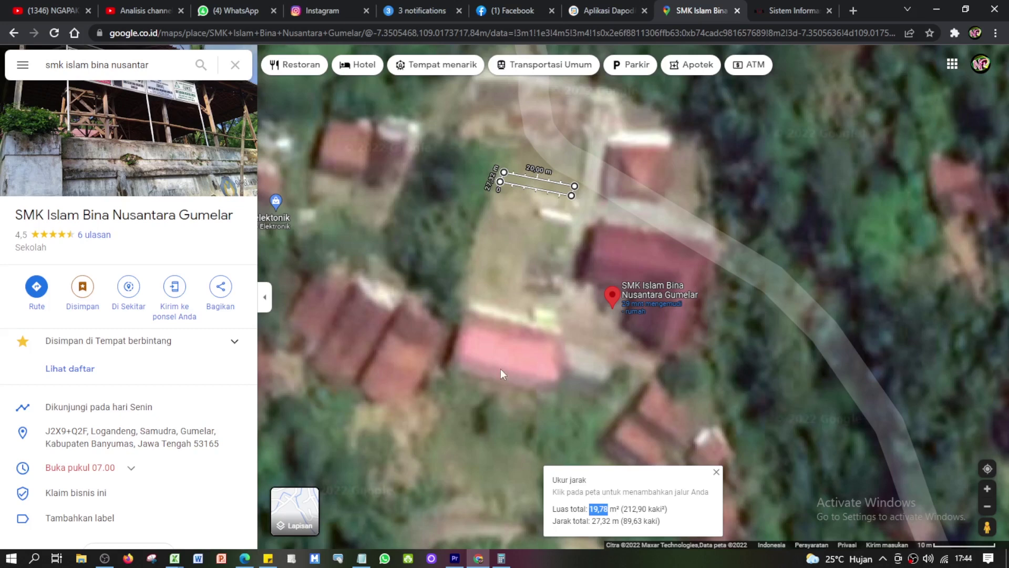
pyautogui.rightClick(527, 210)
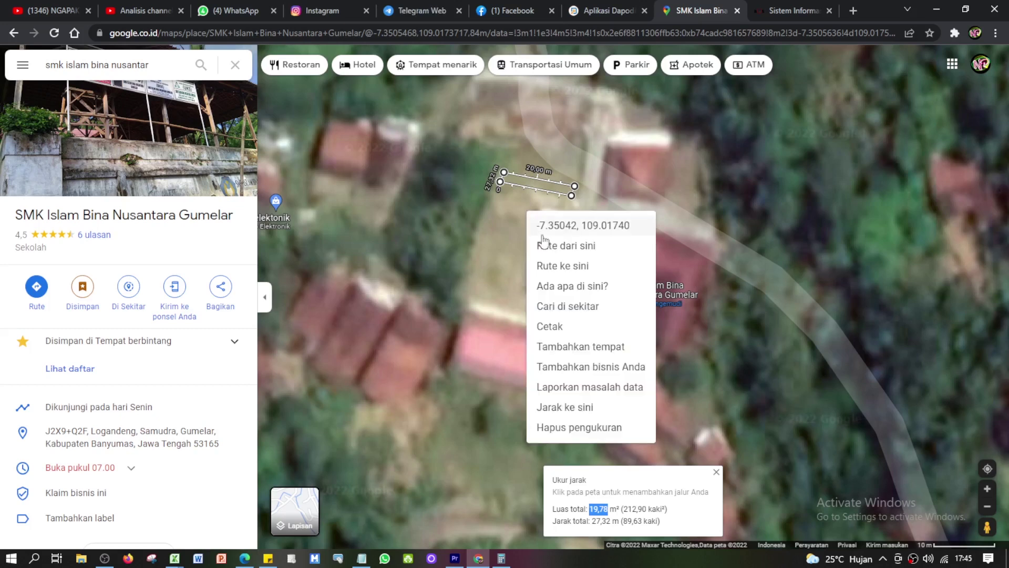
pyautogui.click(547, 426)
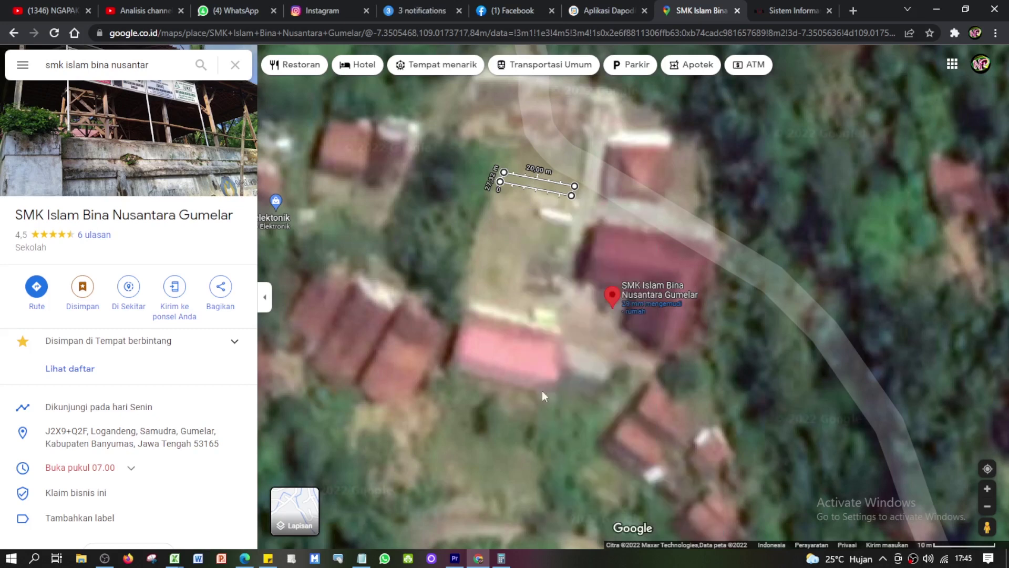
# Measure the length along the upper edge of the pink-roofed building, adjusting both end points to its corners
pyautogui.rightClick(468, 315)
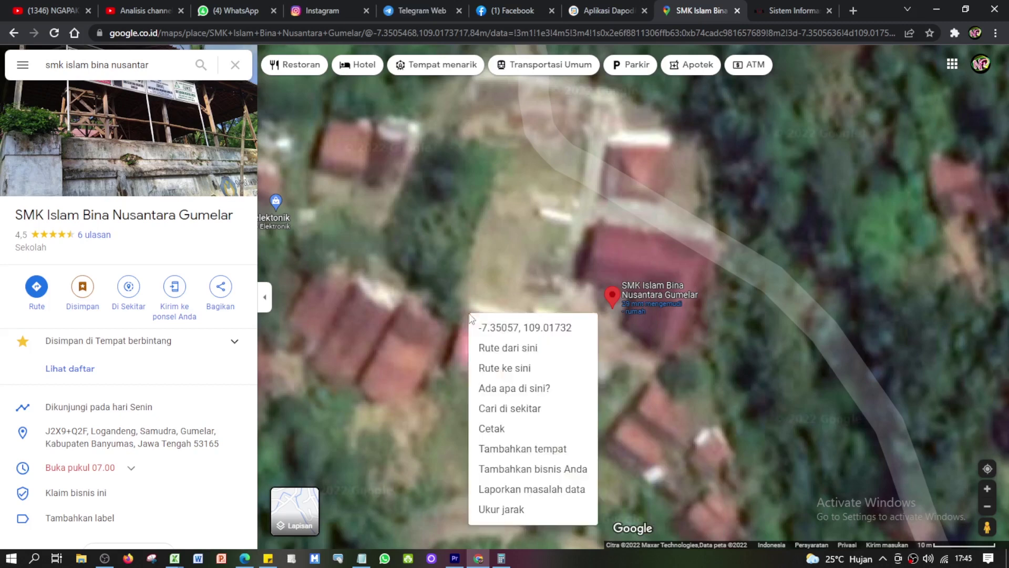
pyautogui.click(490, 509)
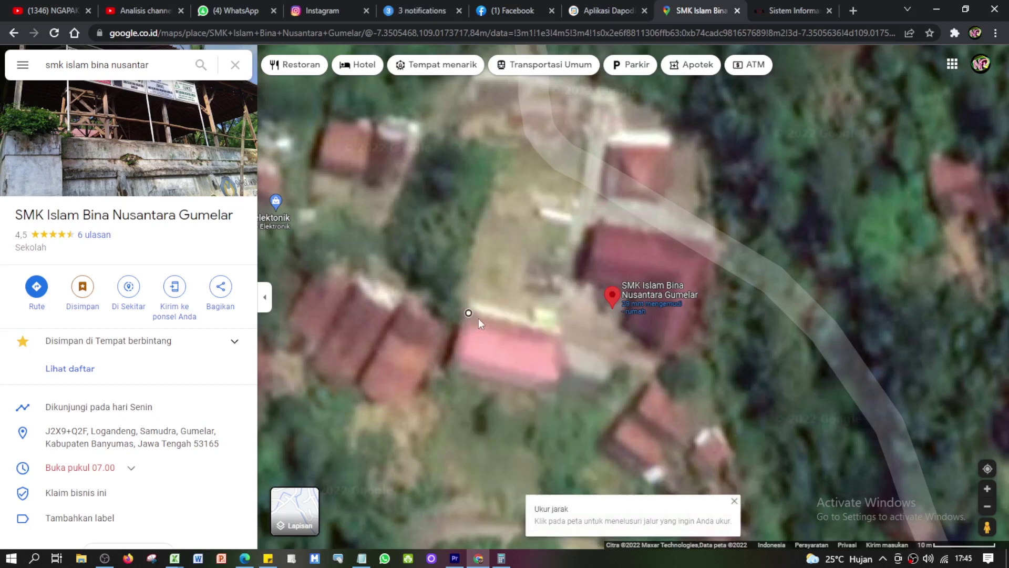
pyautogui.click(556, 338)
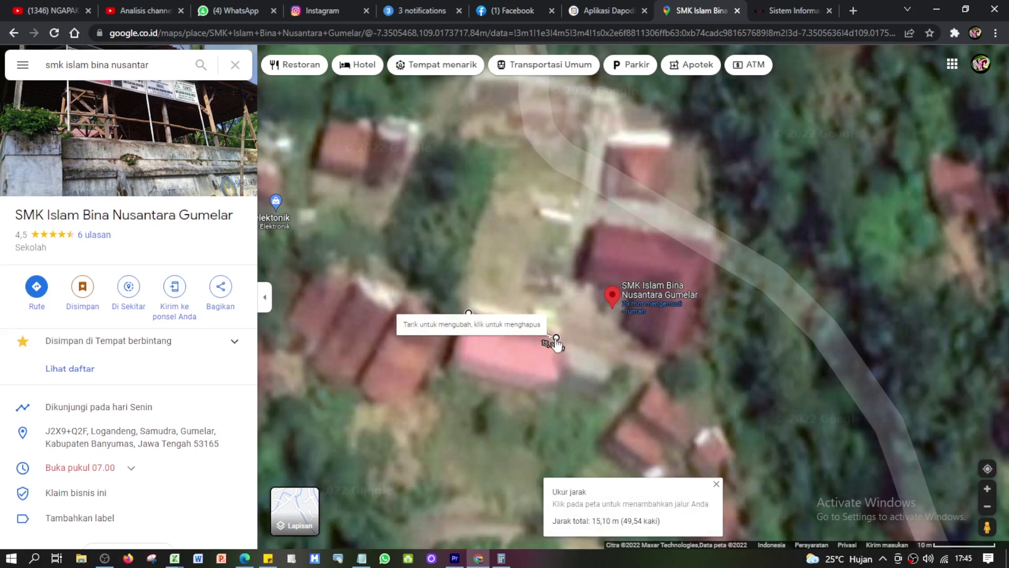
pyautogui.moveTo(557, 339); pyautogui.dragTo(572, 351)
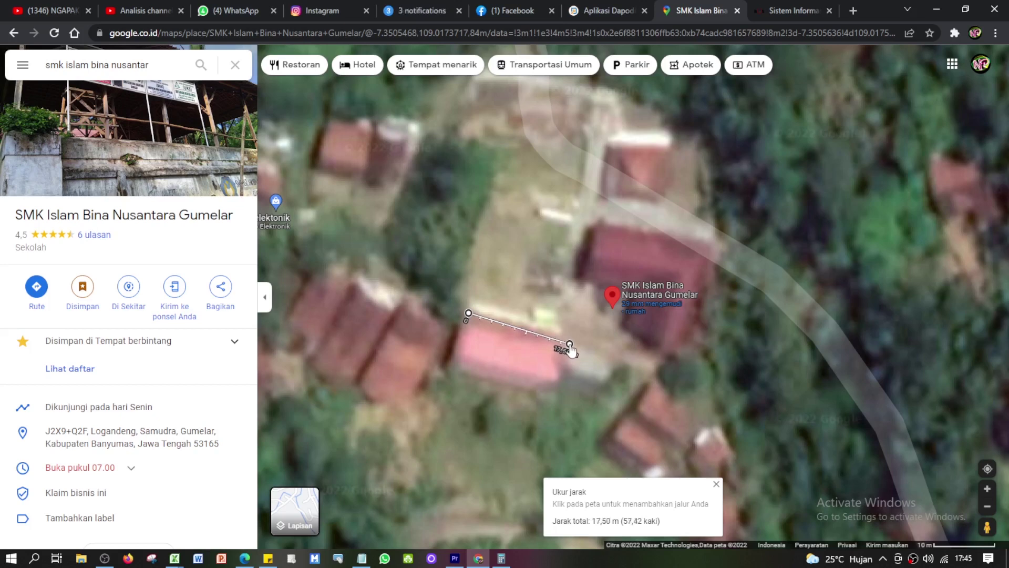
pyautogui.moveTo(468, 314); pyautogui.dragTo(464, 313)
# Extend the measurement around the pink-roofed building's remaining corners and close the outline to measure its area
pyautogui.click(450, 362)
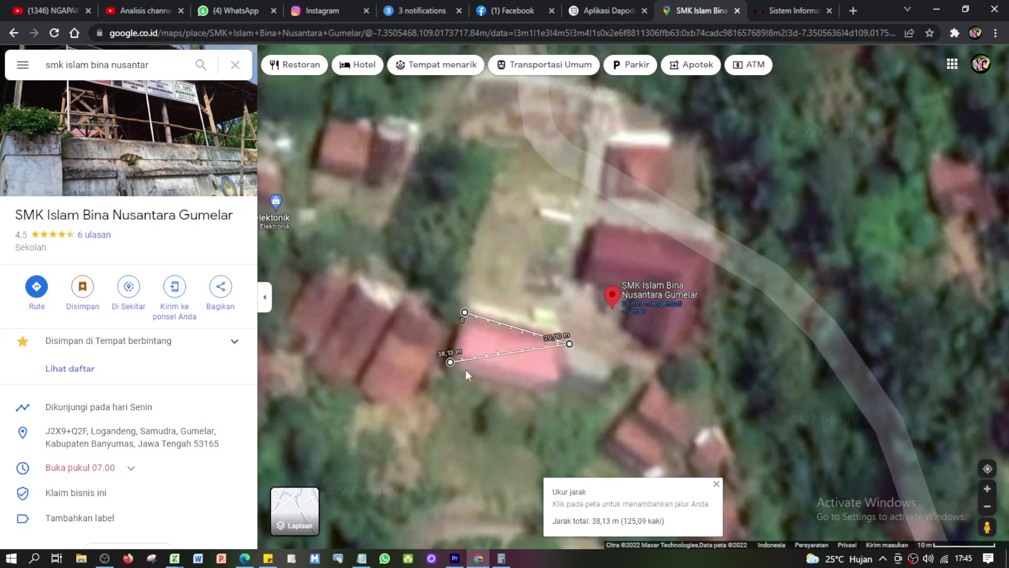
pyautogui.moveTo(450, 362); pyautogui.dragTo(551, 400)
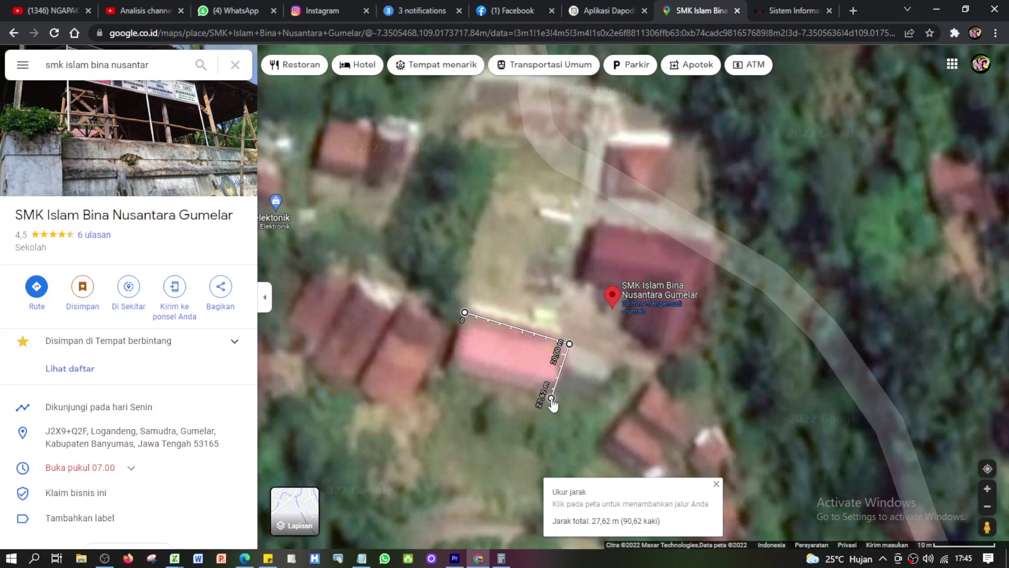
pyautogui.moveTo(552, 400); pyautogui.dragTo(550, 404)
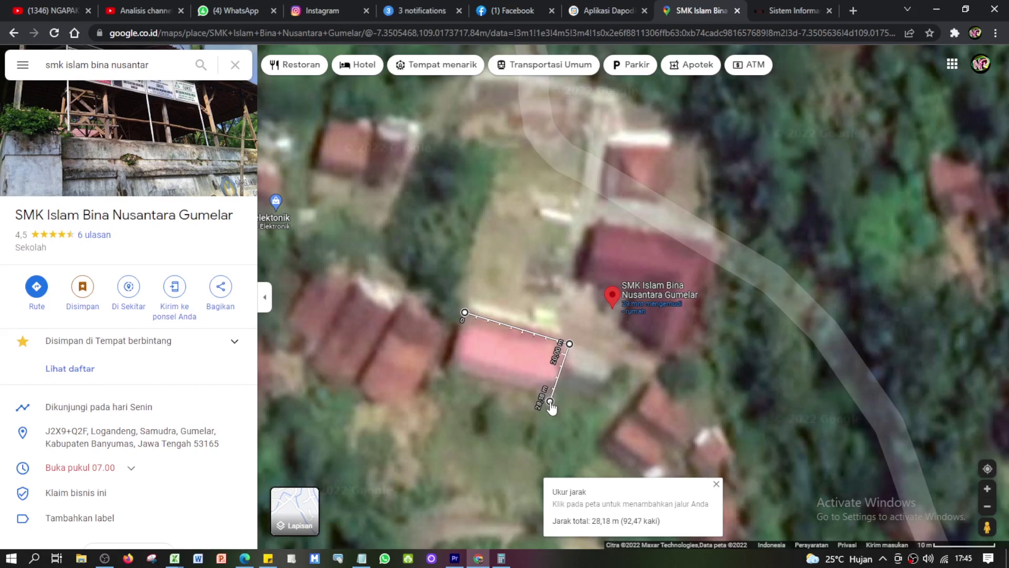
pyautogui.click(446, 371)
pyautogui.click(466, 313)
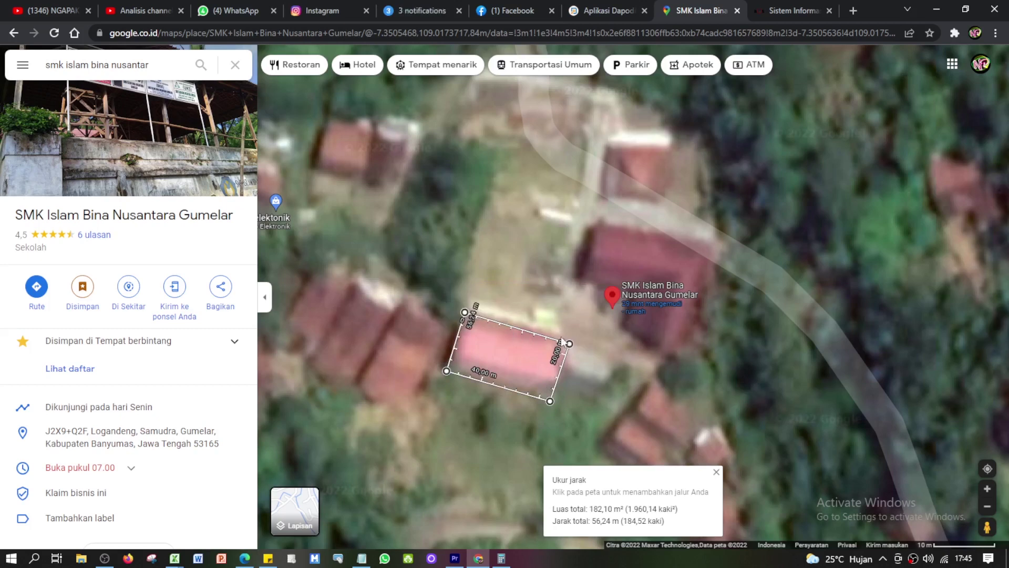
# Return to Dapodik and compare BANGUNAN 1's length, width and footprint area with the map measurement
pyautogui.click(601, 11)
pyautogui.doubleClick(441, 238)
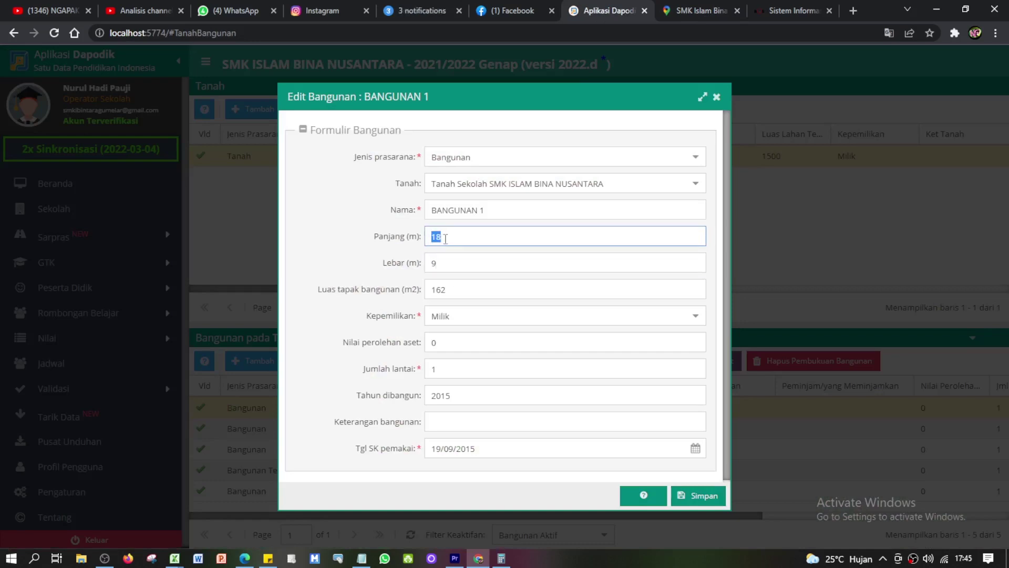
pyautogui.click(448, 264)
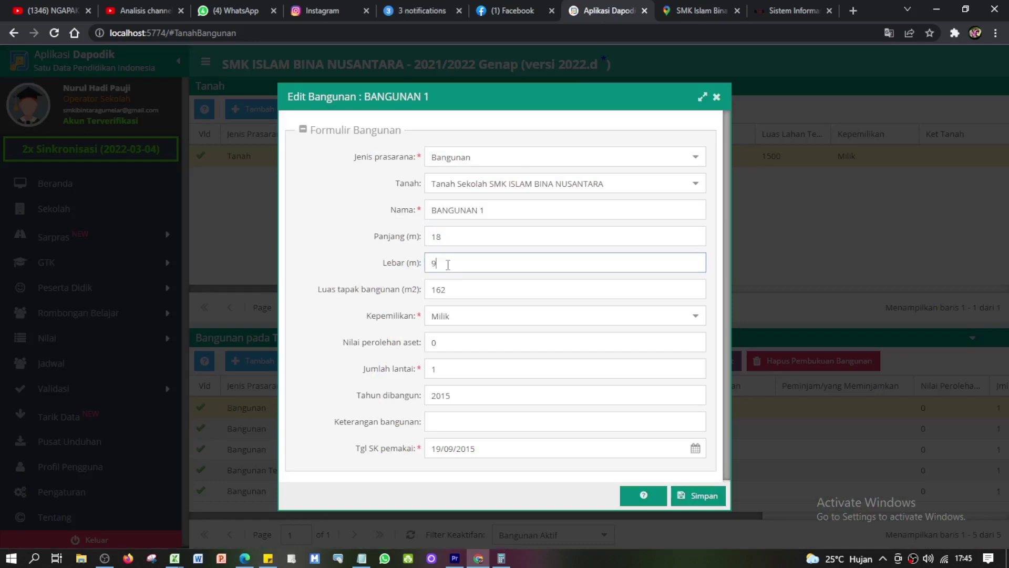
pyautogui.click(454, 290)
pyautogui.doubleClick(454, 290)
pyautogui.click(454, 290)
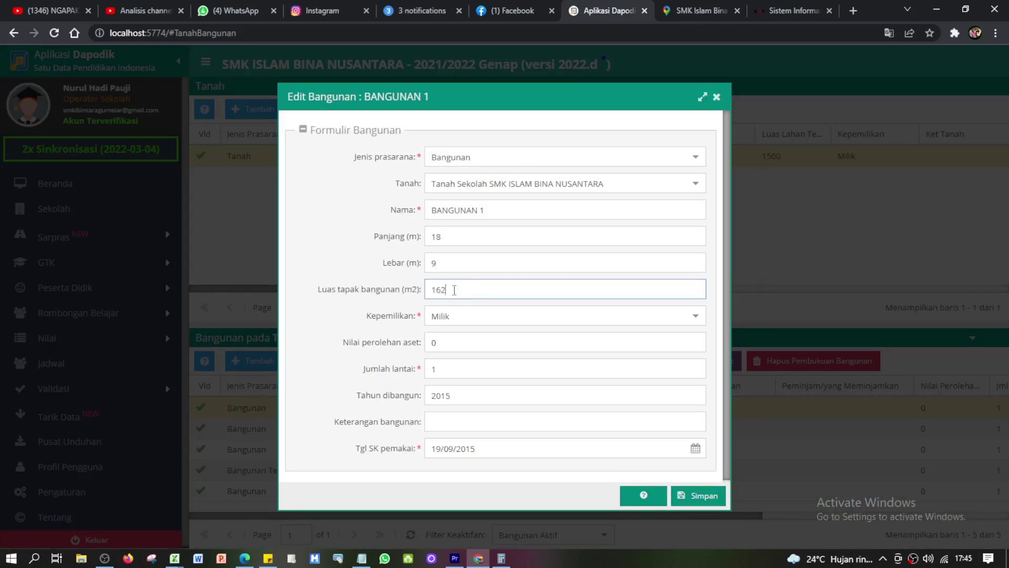
pyautogui.doubleClick(451, 290)
pyautogui.click(457, 290)
pyautogui.click(443, 238)
pyautogui.click(445, 262)
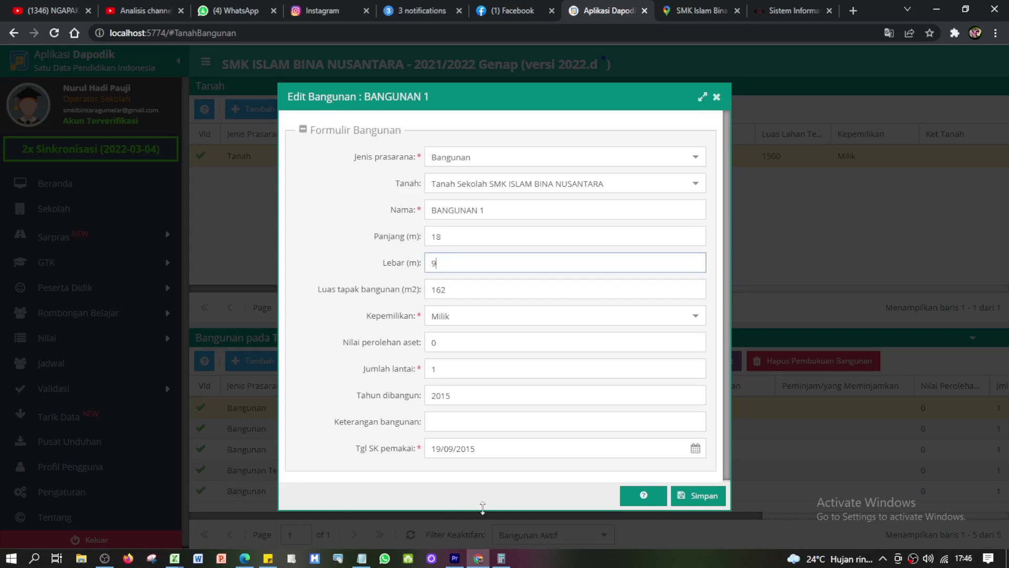
# Calculate 18 × 9 in Calculator and check the result against BANGUNAN 1's footprint area (Luas tapak bangunan)
pyautogui.click(501, 558)
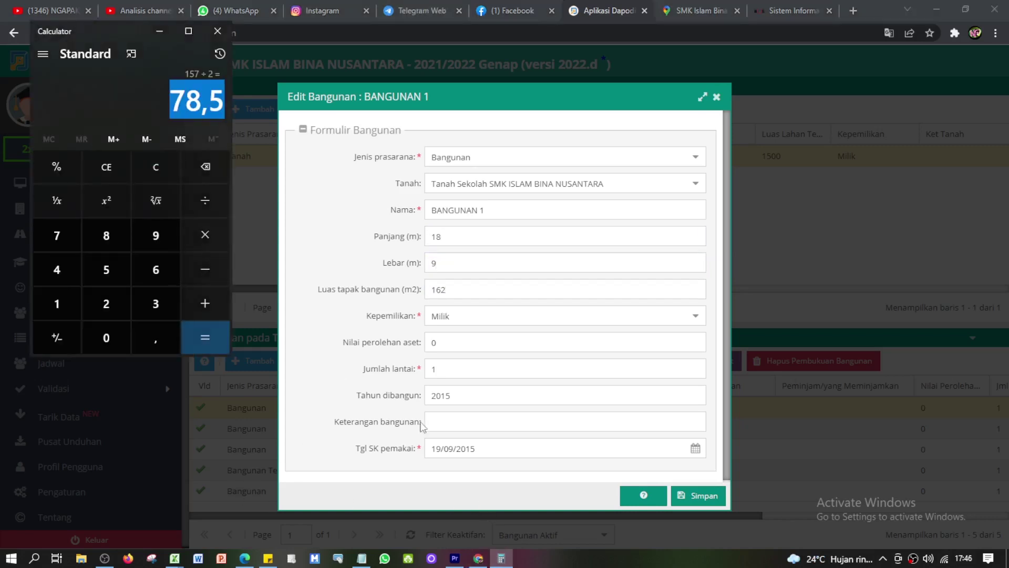
pyautogui.click(164, 168)
pyautogui.click(65, 294)
pyautogui.click(100, 234)
pyautogui.click(206, 238)
pyautogui.click(149, 245)
pyautogui.click(205, 337)
pyautogui.hotkey('ctrl', 'c')
pyautogui.moveTo(192, 100); pyautogui.dragTo(220, 100)
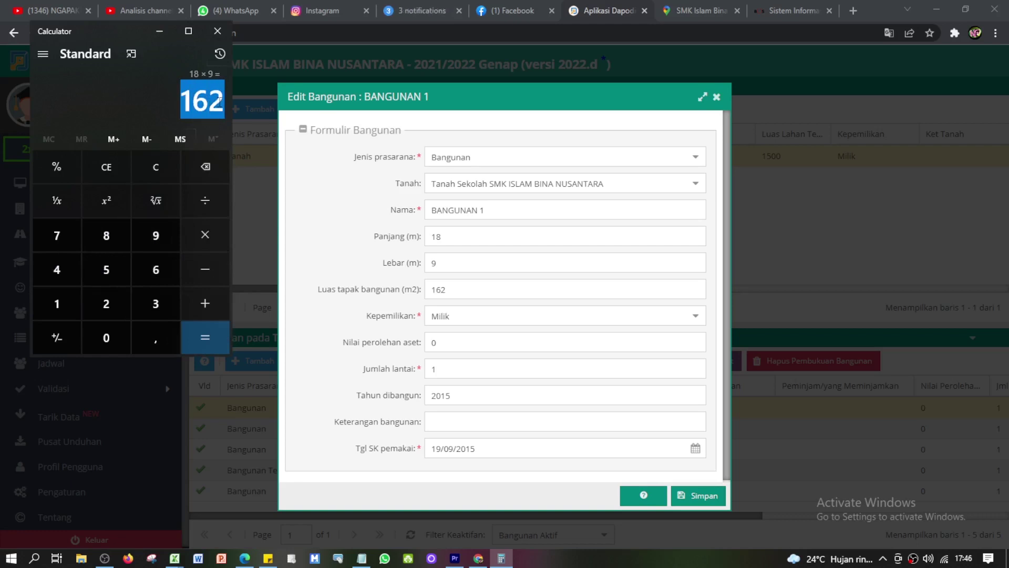
pyautogui.click(454, 288)
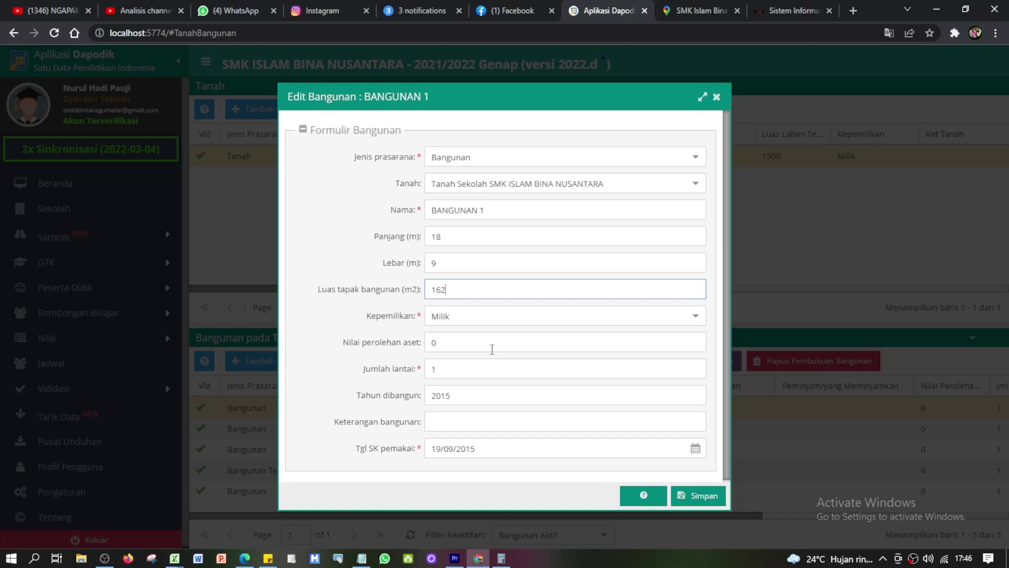
# Re-enter 1 as BANGUNAN 1's number of floors (Jumlah lantai) and try to save the building record
pyautogui.click(460, 366)
pyautogui.doubleClick(440, 364)
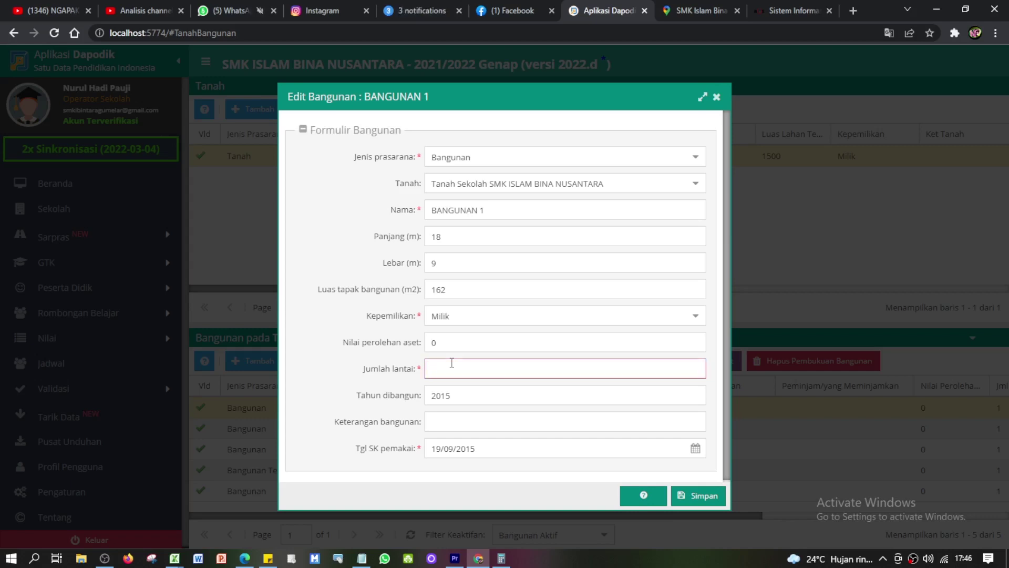
pyautogui.write('1')
pyautogui.click(415, 367)
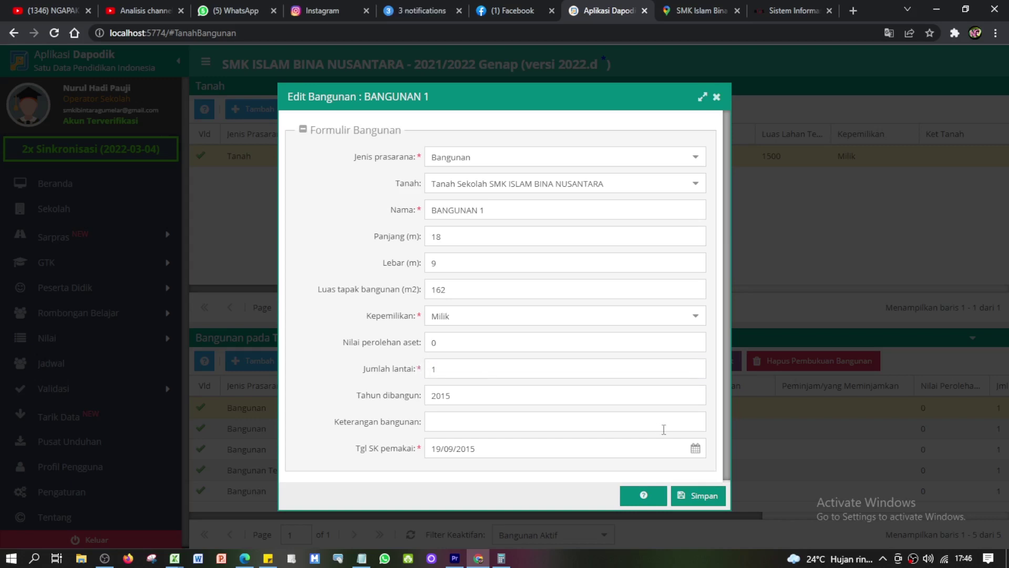
pyautogui.click(703, 498)
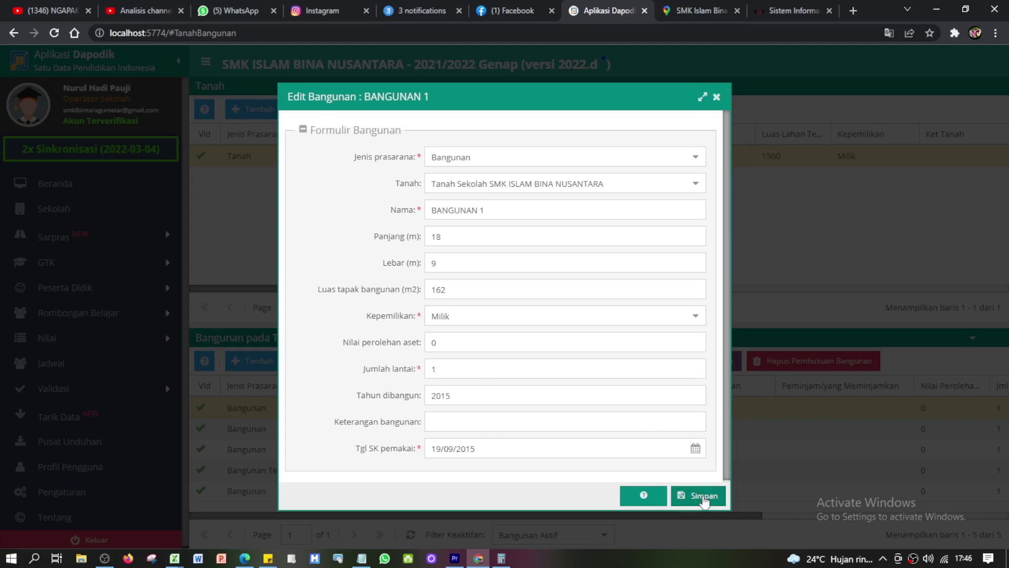
pyautogui.click(704, 499)
pyautogui.scroll(-1, 493, 314)
pyautogui.scroll(1, 610, 423)
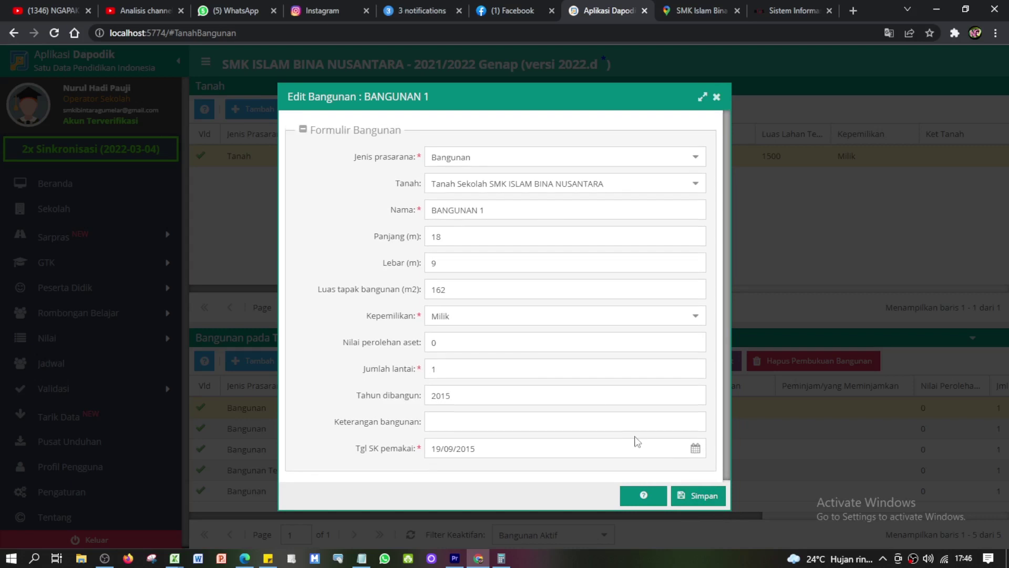
# Reload Dapodik, dismiss the version notice so it is not shown again, and select the school's land record
pyautogui.click(59, 33)
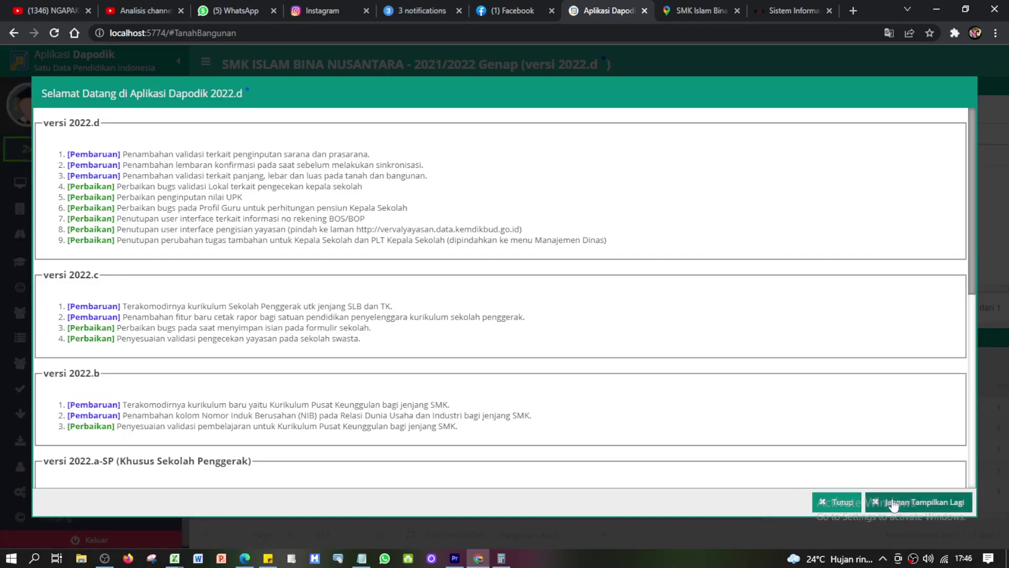
pyautogui.click(895, 501)
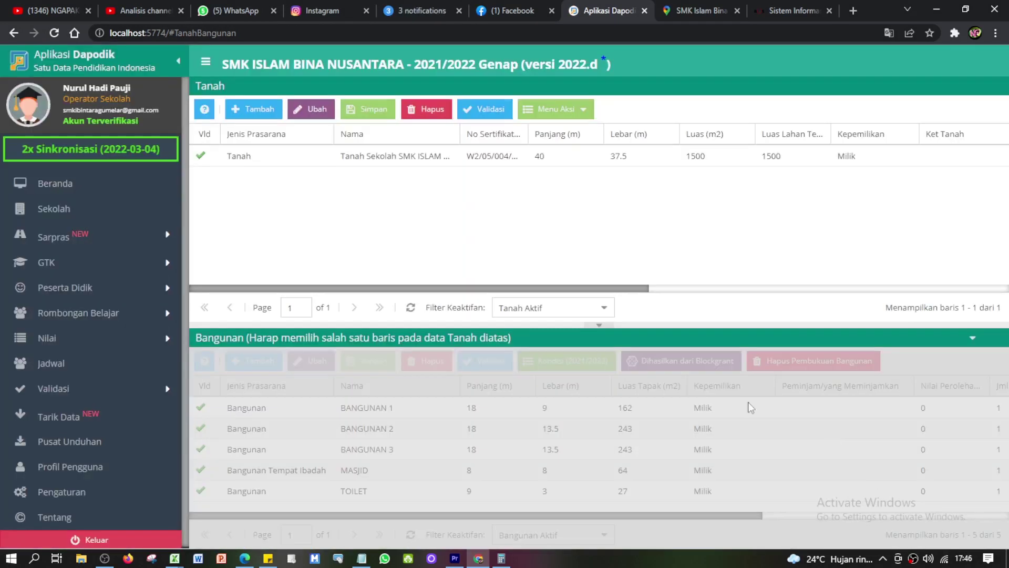
pyautogui.click(548, 158)
# Open BANGUNAN 1 for editing to review its data, and close it without changes
pyautogui.click(596, 409)
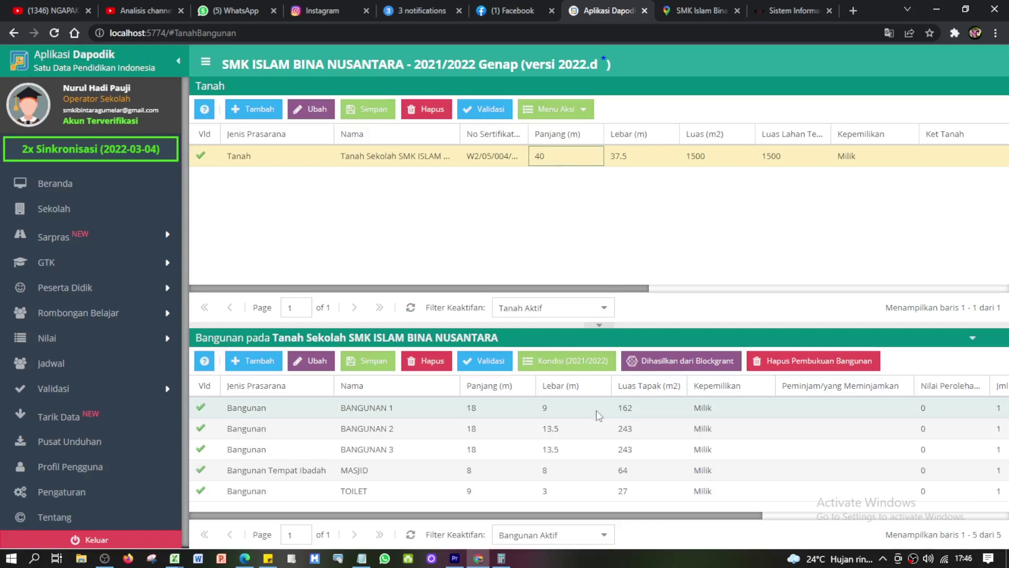
pyautogui.click(309, 360)
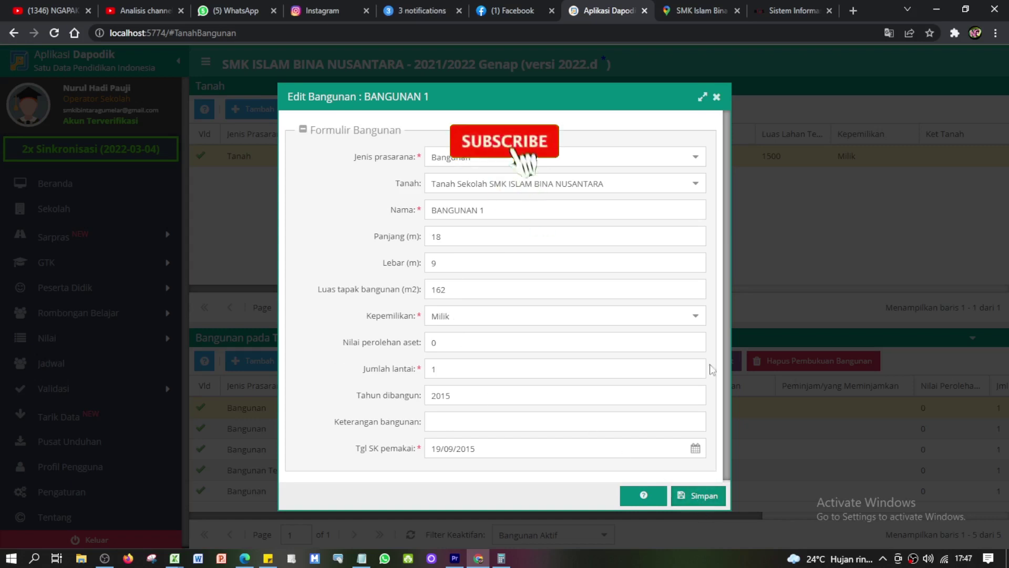
pyautogui.click(717, 98)
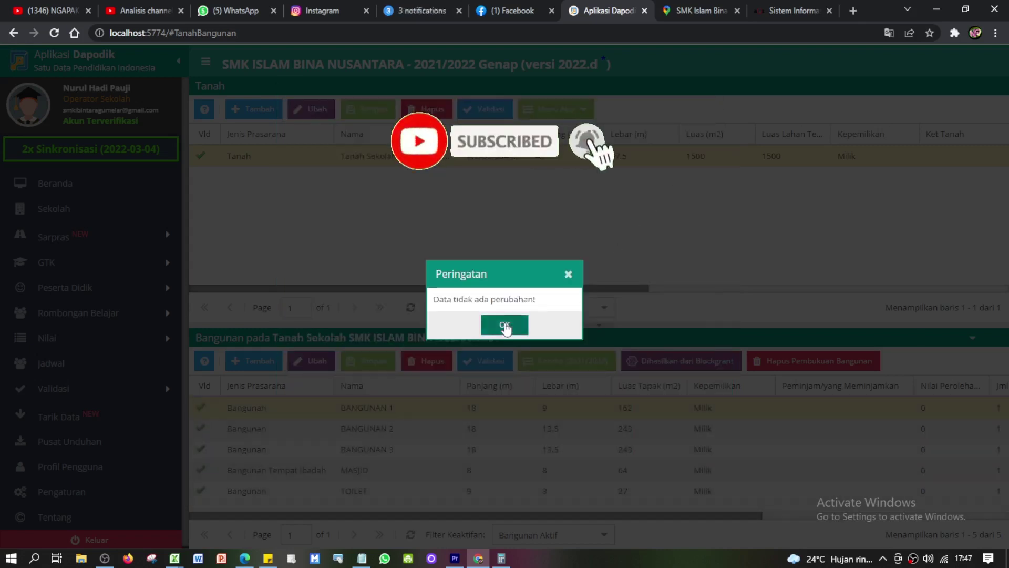
pyautogui.click(505, 326)
# Widen the Luas Lahan Tersedia (m2) column to fit its heading and compare the available land area with BANGUNAN 1
pyautogui.click(551, 413)
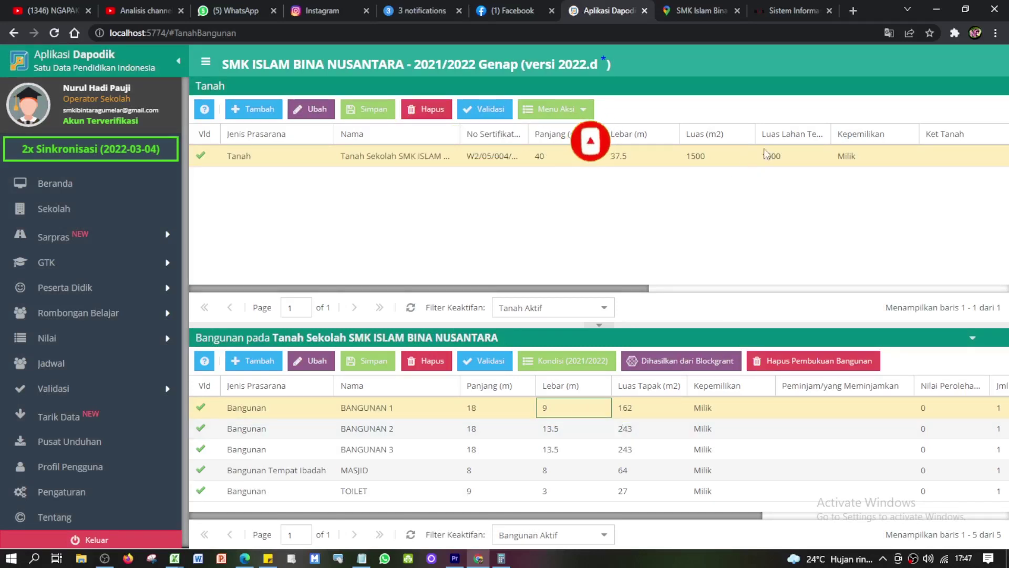
pyautogui.click(777, 160)
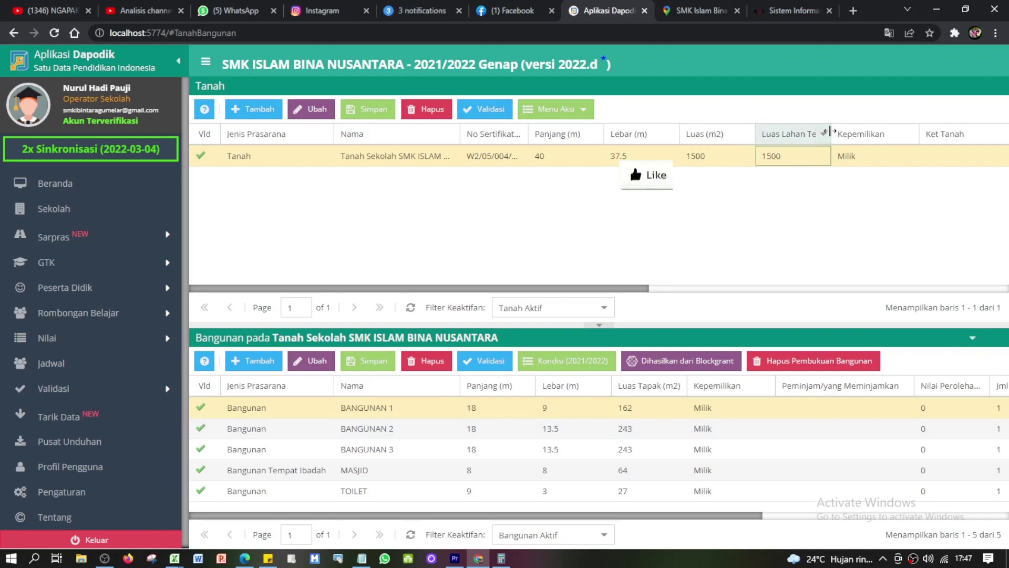
pyautogui.doubleClick(831, 134)
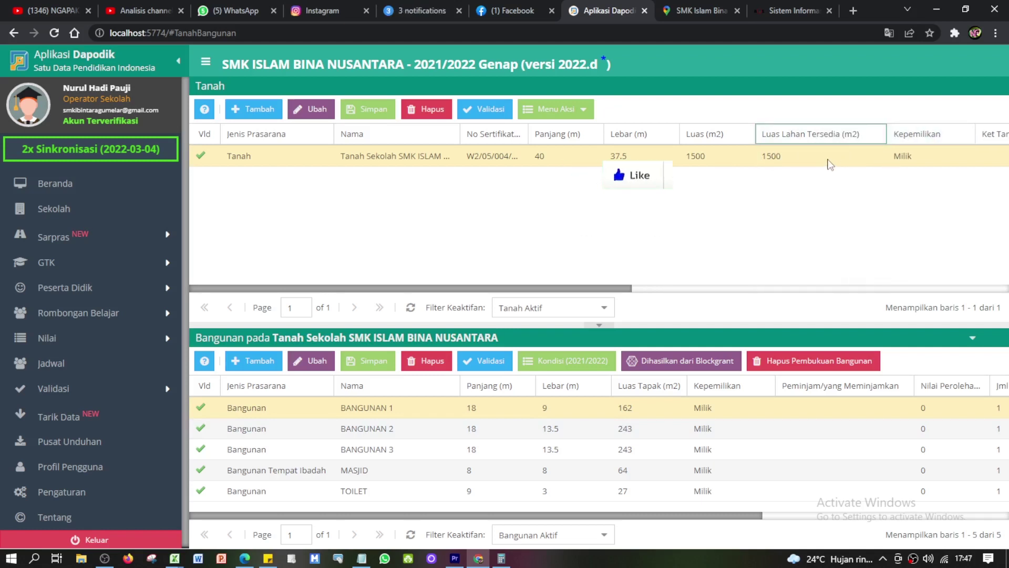
pyautogui.click(589, 415)
pyautogui.click(811, 163)
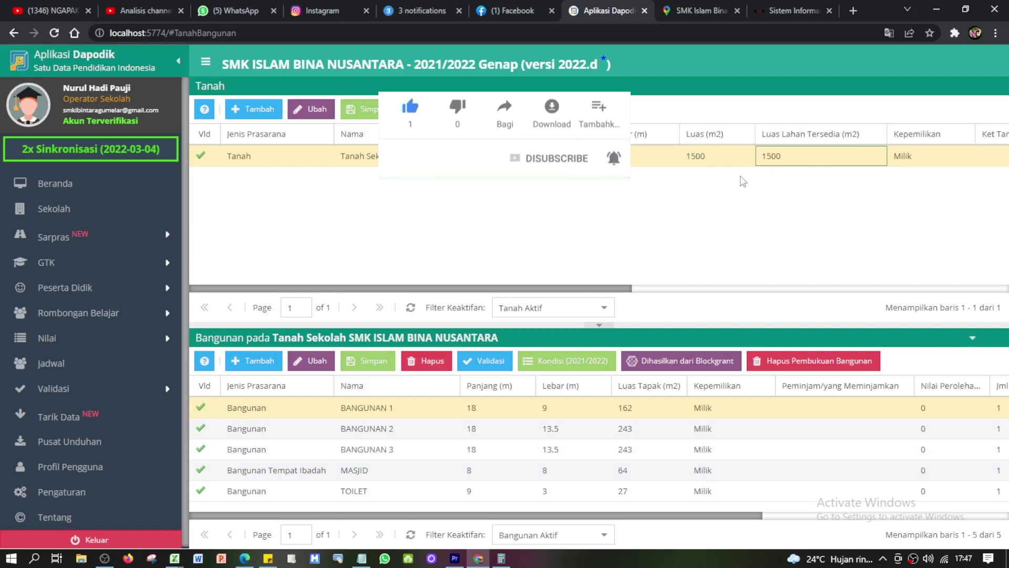
# Go through the BANGUNAN 2, BANGUNAN 3, MASJID and TOILET records in the building table
pyautogui.click(360, 428)
pyautogui.click(354, 448)
pyautogui.click(350, 473)
pyautogui.click(349, 491)
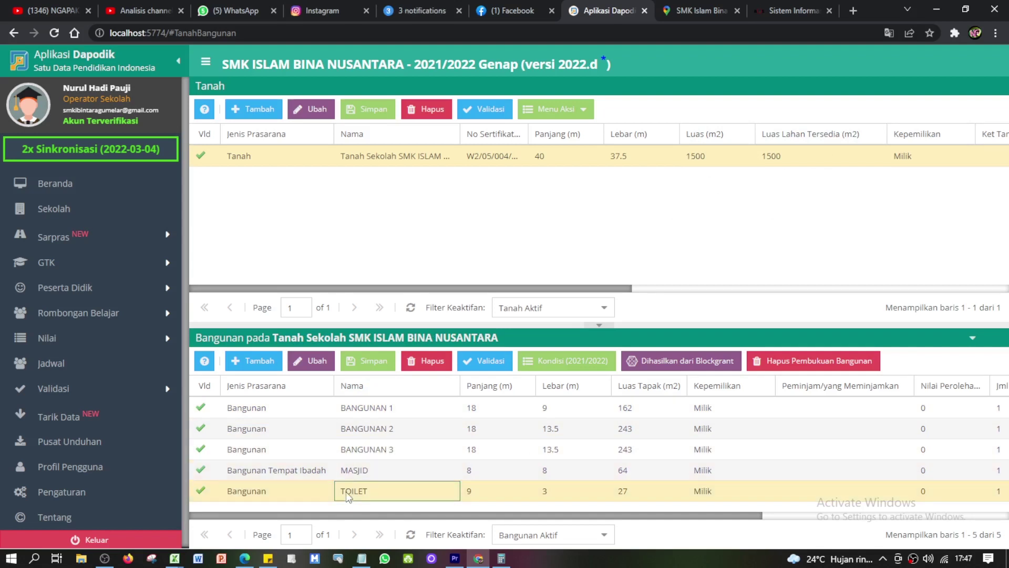
# Review the land record's area, length and width values in the land table
pyautogui.click(699, 159)
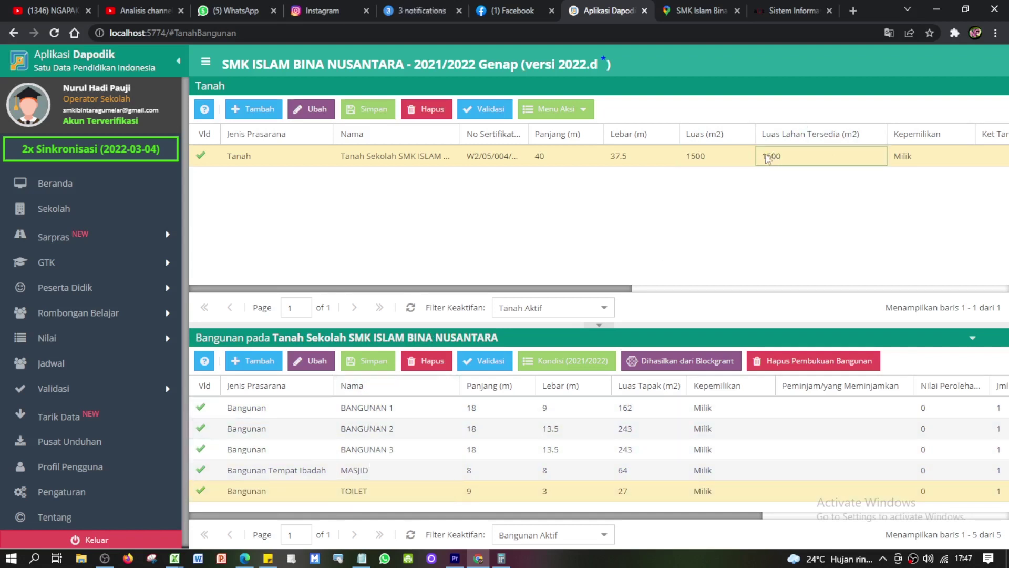
pyautogui.click(645, 154)
pyautogui.click(533, 163)
pyautogui.click(631, 159)
pyautogui.click(547, 160)
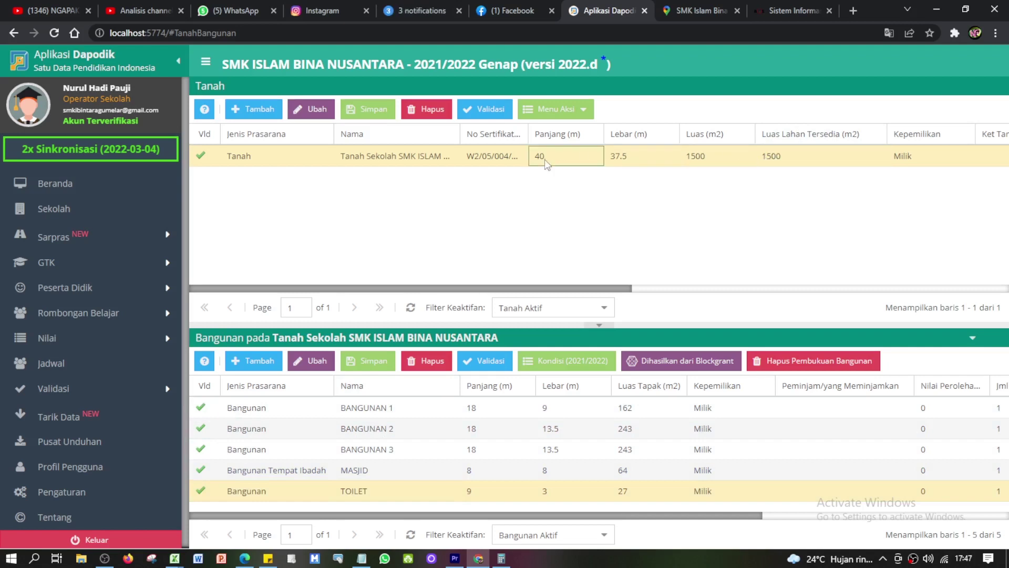
pyautogui.click(618, 166)
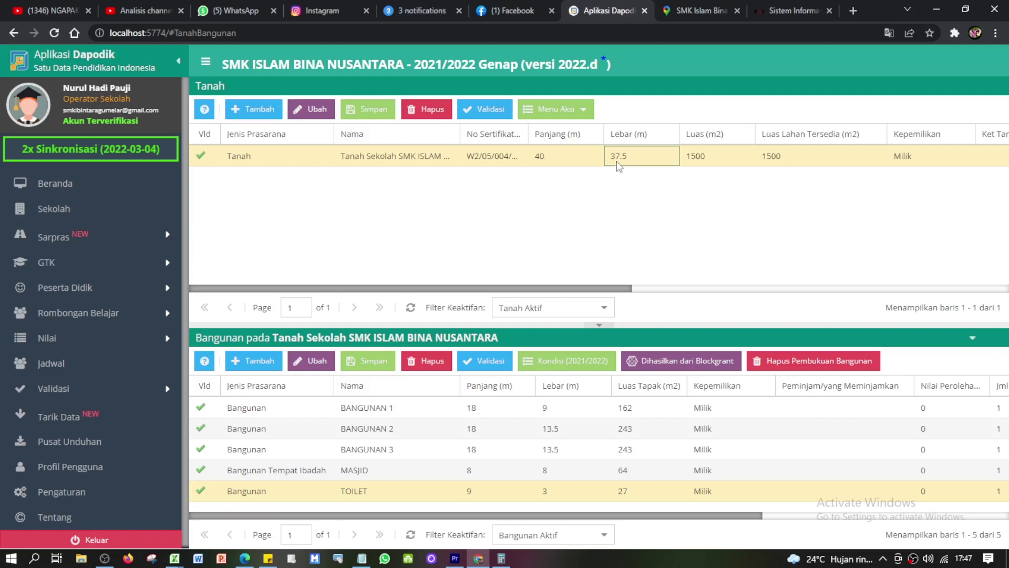
# Check the land record's length, width, total area and available land area in the land table
pyautogui.click(573, 156)
pyautogui.click(625, 159)
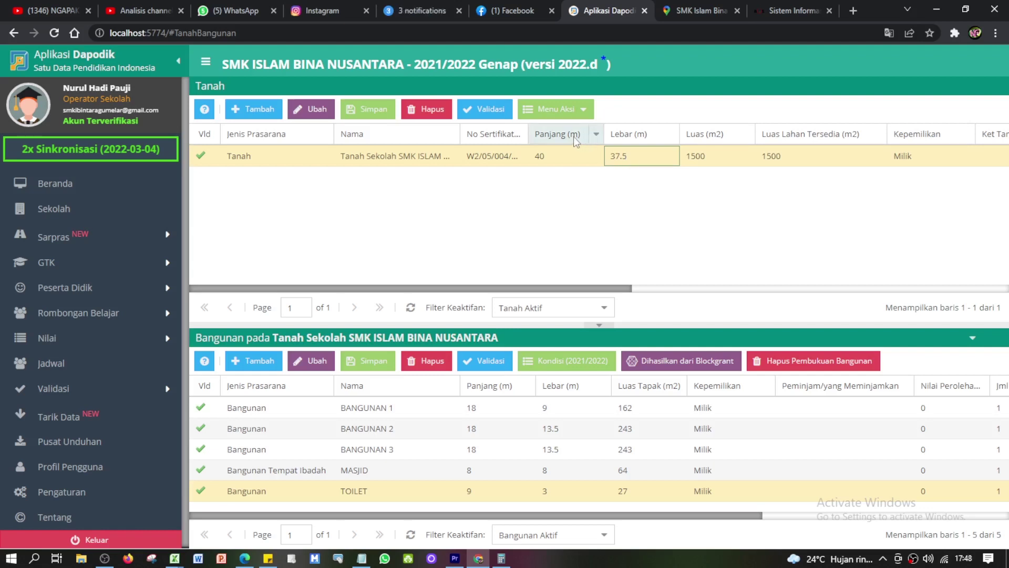
pyautogui.click(568, 158)
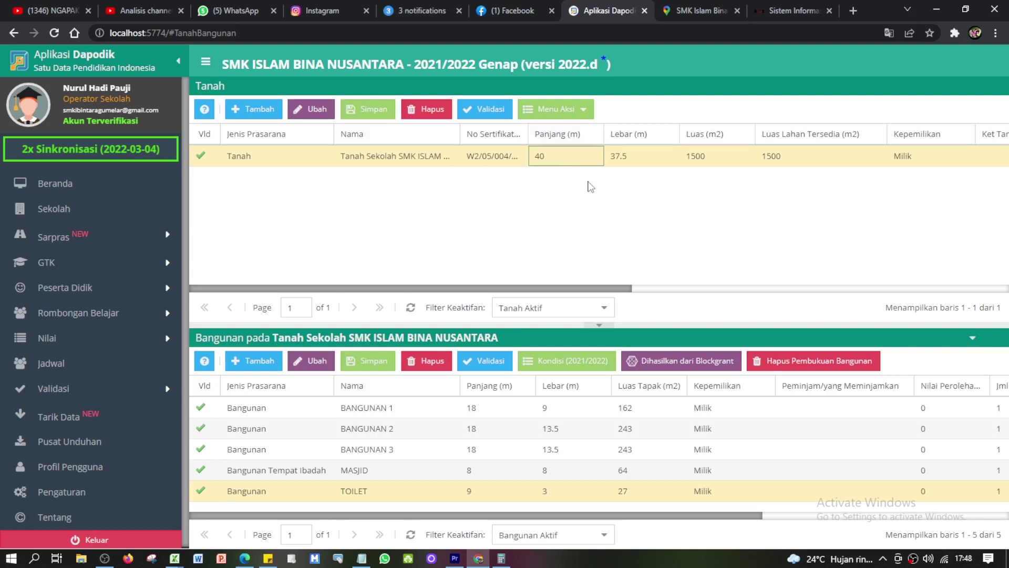
pyautogui.click(630, 161)
pyautogui.click(573, 161)
pyautogui.click(106, 560)
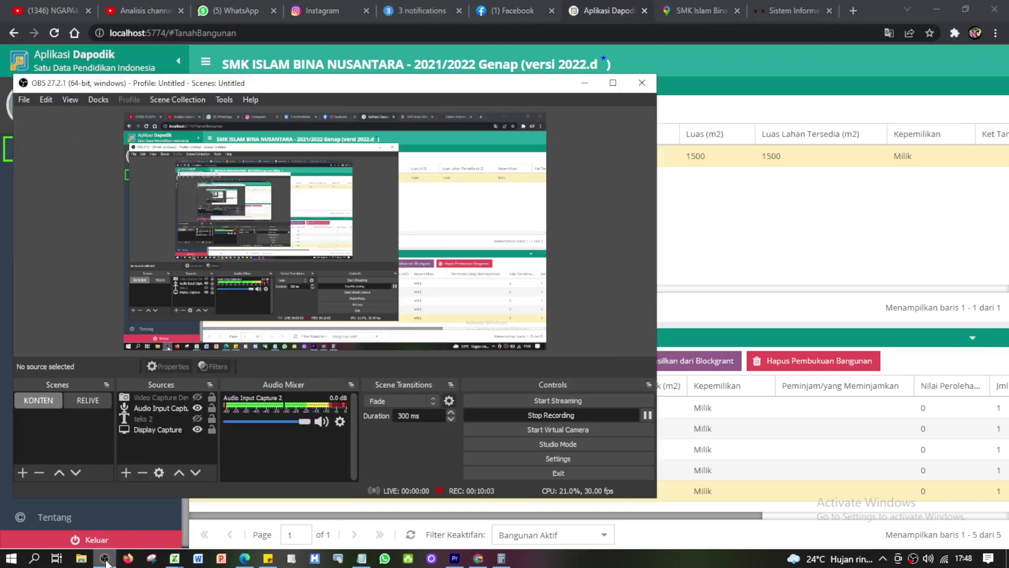
pyautogui.click(105, 560)
pyautogui.click(712, 159)
pyautogui.click(798, 157)
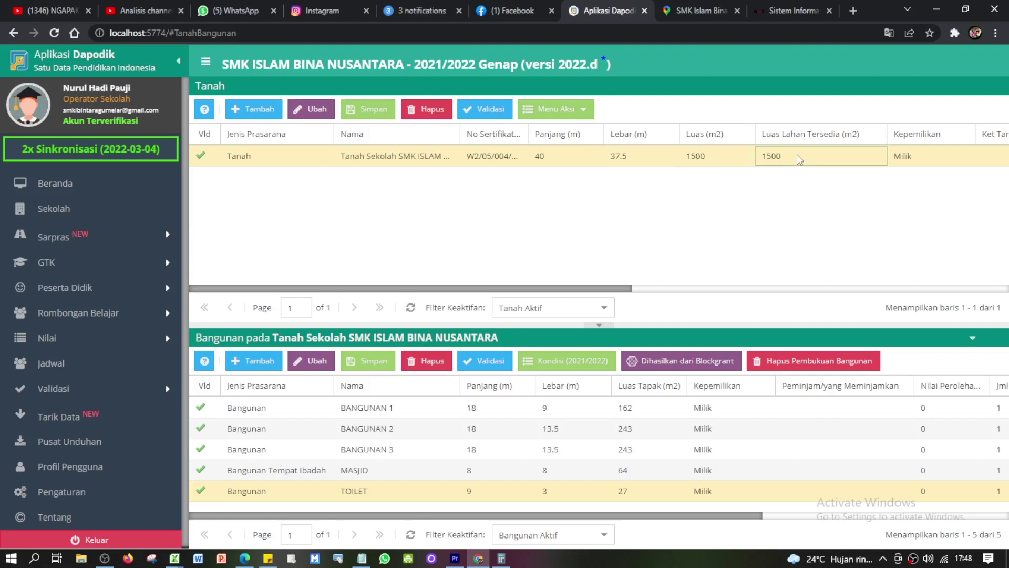
# Review BANGUNAN 1's length, width and footprint area, and compare its width with BANGUNAN 2's
pyautogui.click(478, 409)
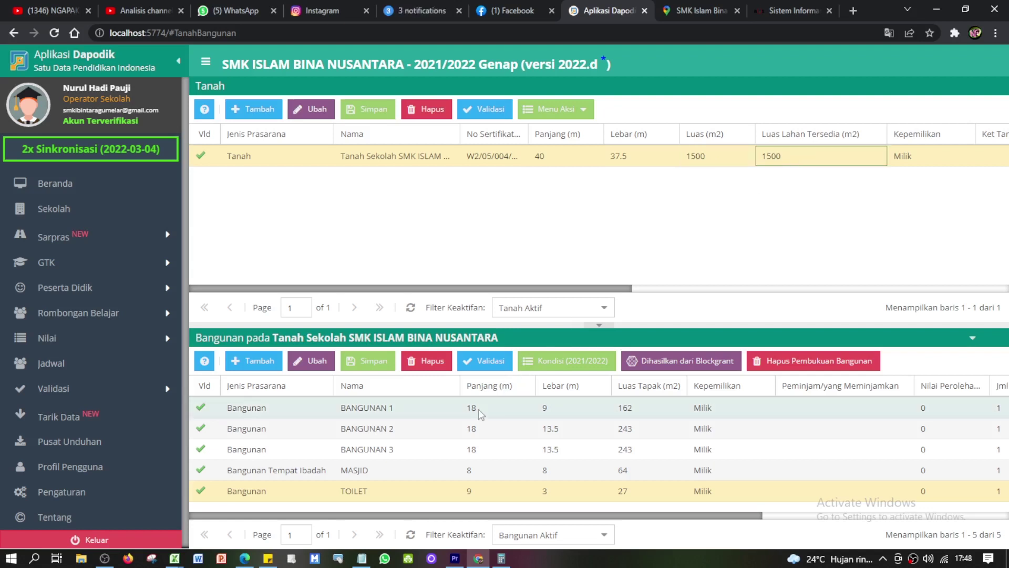
pyautogui.click(551, 402)
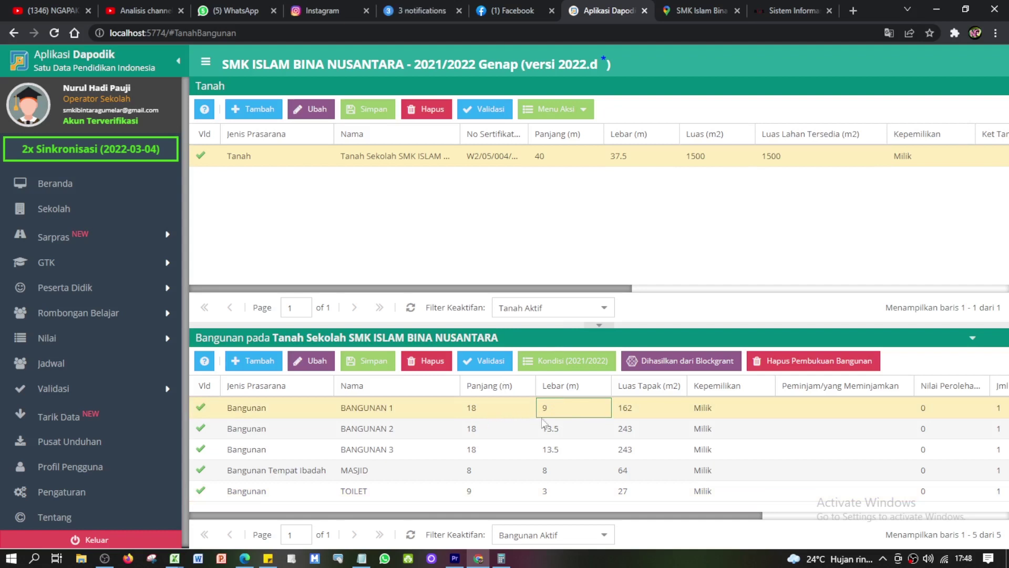
pyautogui.click(555, 432)
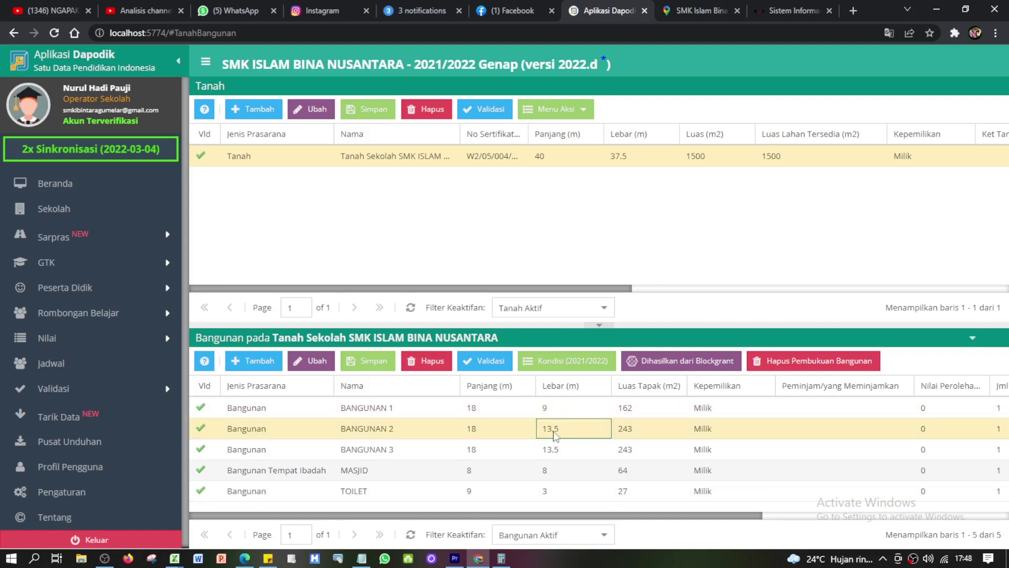
pyautogui.click(554, 410)
pyautogui.click(501, 412)
pyautogui.click(557, 407)
pyautogui.click(631, 405)
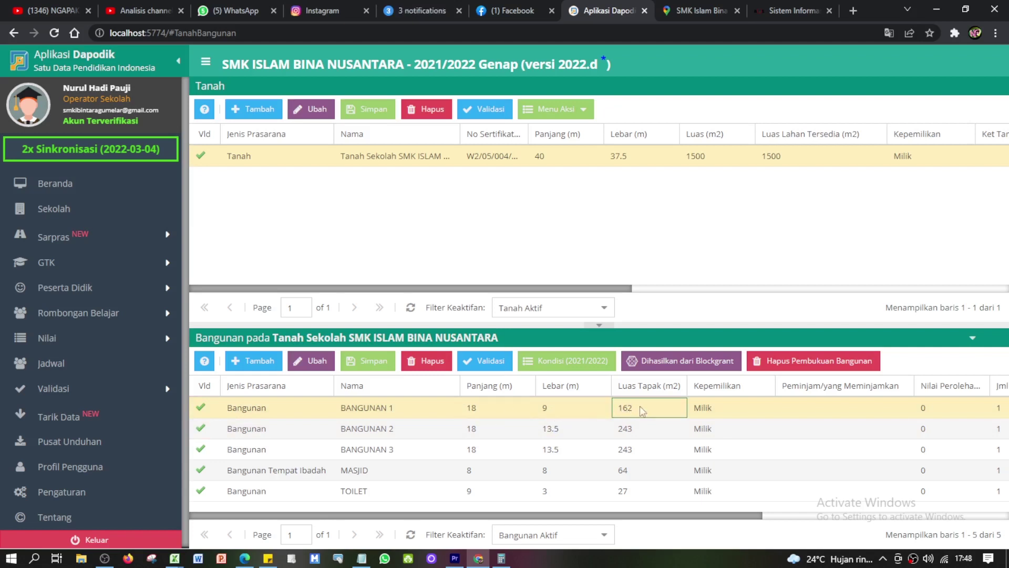
pyautogui.click(482, 408)
pyautogui.click(584, 406)
# Switch to the Notepad notes and review the rules on filling in available land area and rounding building dimensions
pyautogui.click(362, 558)
pyautogui.moveTo(733, 155); pyautogui.dragTo(512, 34)
pyautogui.click(525, 55)
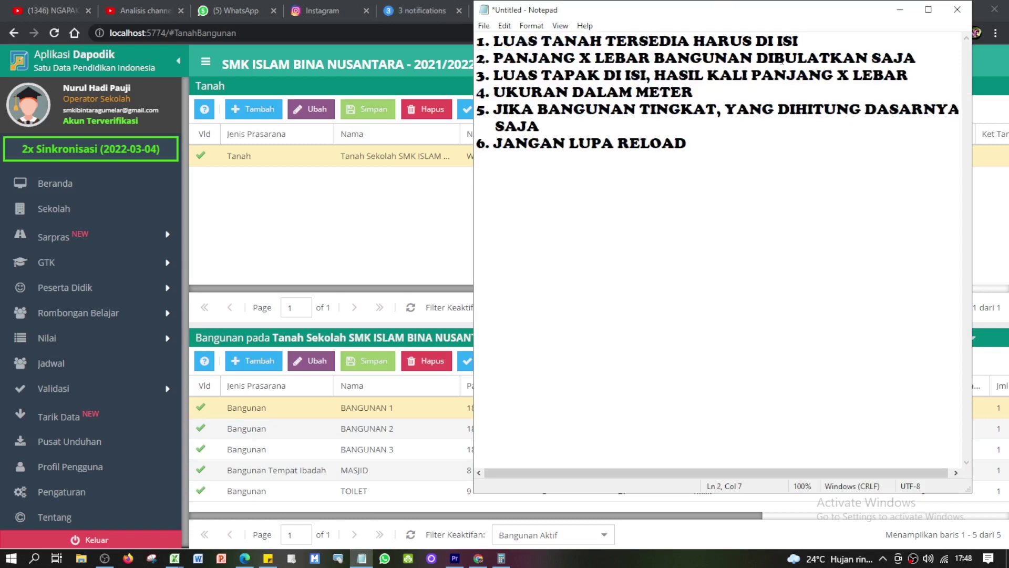
pyautogui.click(820, 41)
pyautogui.click(926, 60)
pyautogui.moveTo(735, 9); pyautogui.dragTo(784, 12)
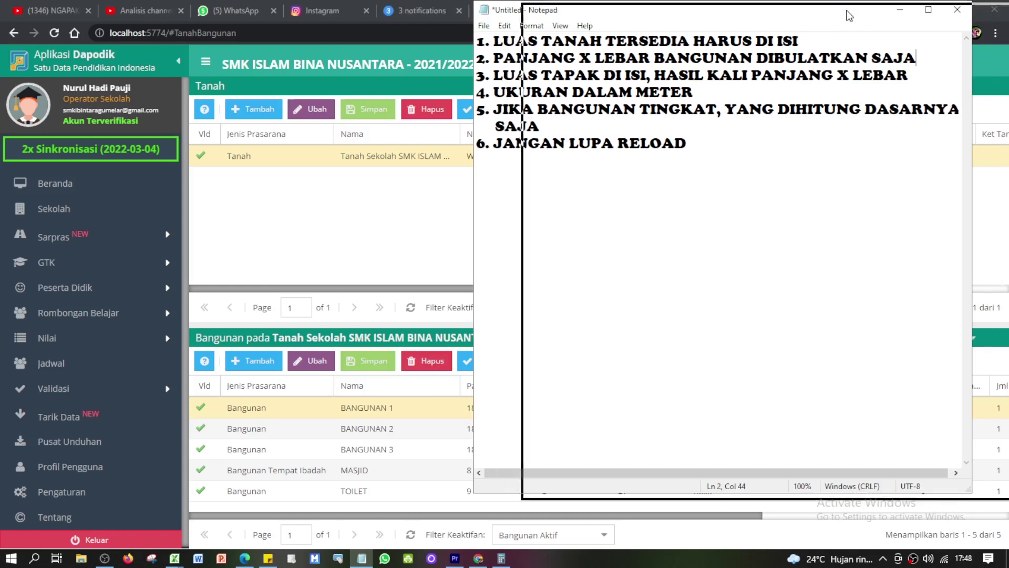
# Check BANGUNAN 1's footprint area in the building table, and highlight the Notepad rule on multi-storey buildings
pyautogui.moveTo(382, 515); pyautogui.dragTo(509, 518)
pyautogui.click(470, 411)
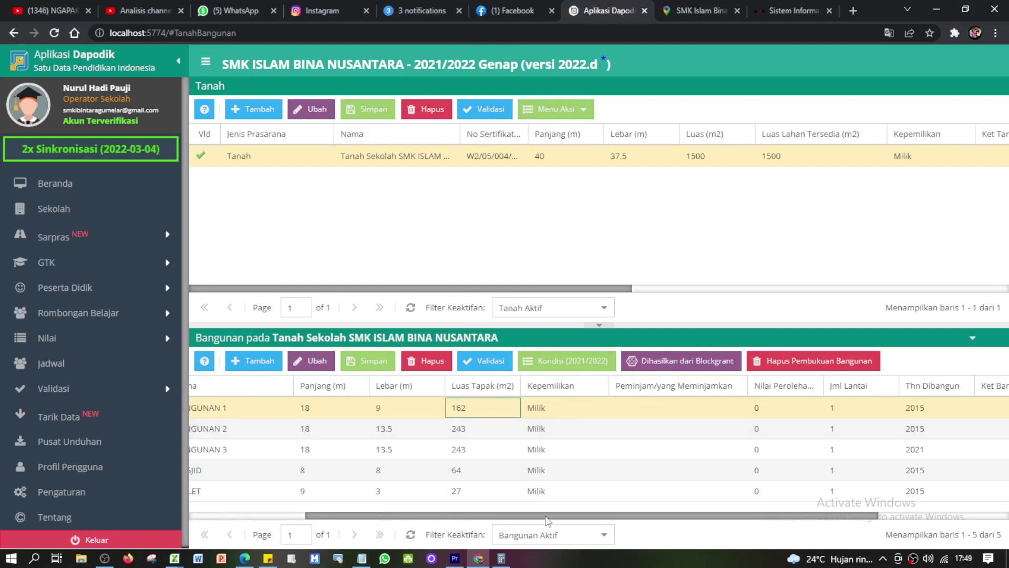
pyautogui.click(363, 558)
pyautogui.moveTo(541, 95); pyautogui.dragTo(718, 95)
pyautogui.click(614, 132)
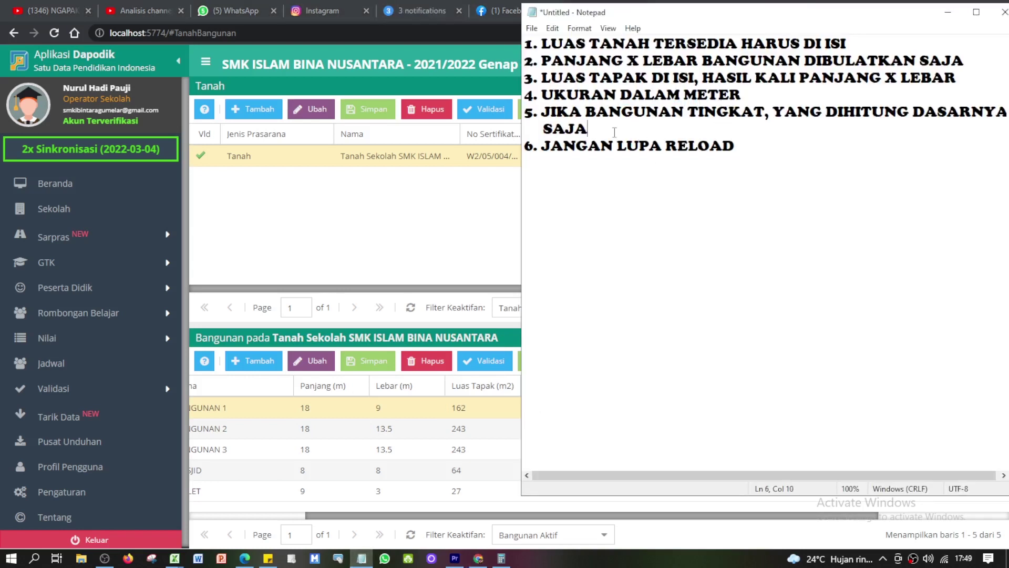
pyautogui.moveTo(550, 117); pyautogui.dragTo(678, 141)
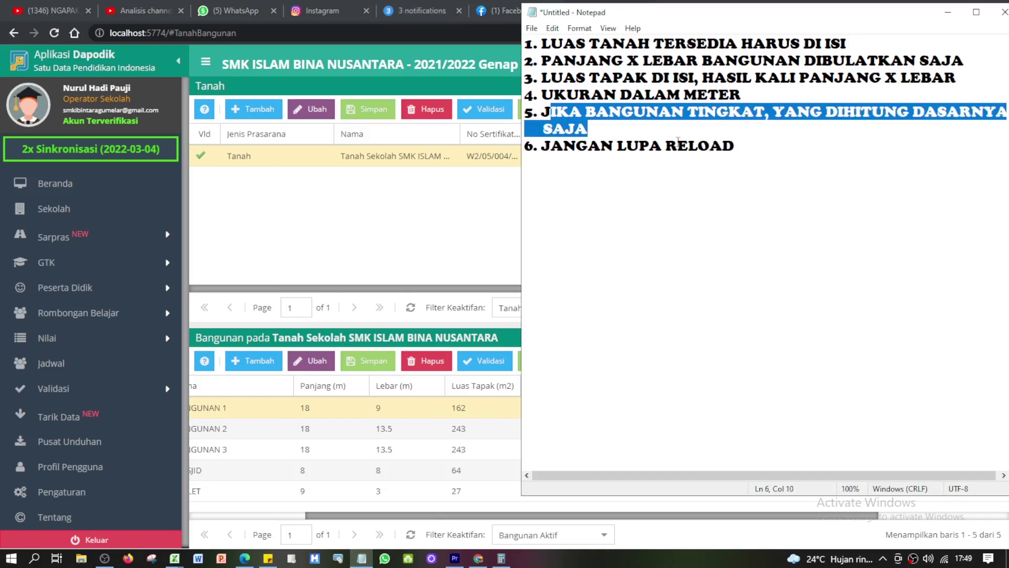
pyautogui.click(595, 133)
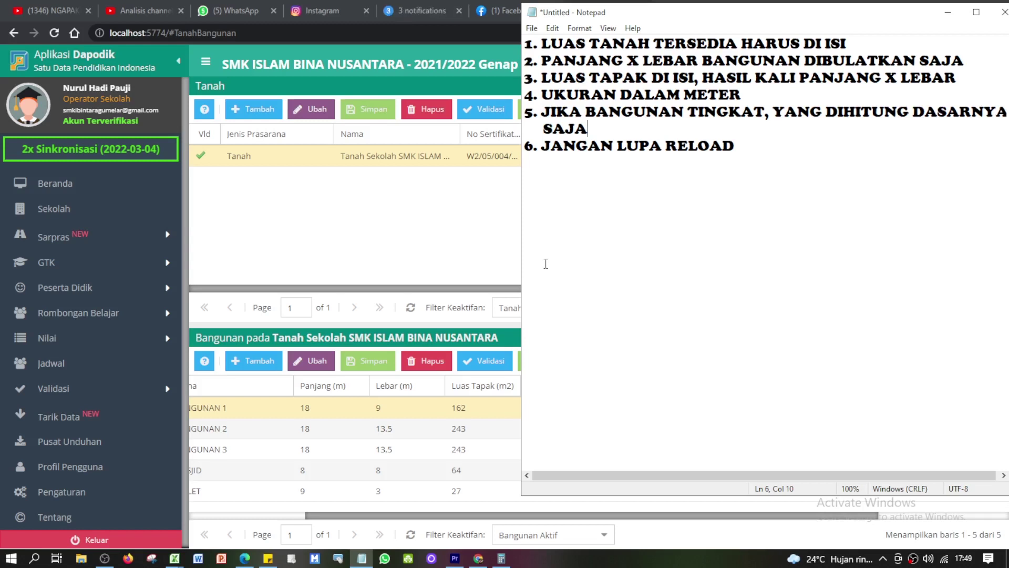
# Highlight the JANGAN LUPA RELOAD reminder in the notes and return to the land table in Dapodik
pyautogui.click(659, 221)
pyautogui.moveTo(547, 140); pyautogui.dragTo(753, 139)
pyautogui.click(721, 183)
pyautogui.click(374, 213)
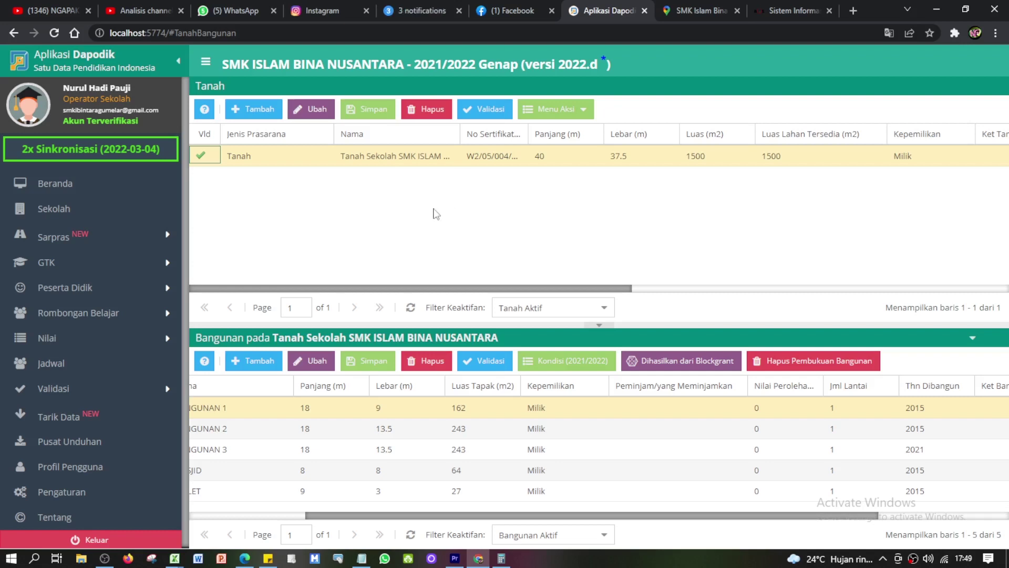
pyautogui.click(103, 559)
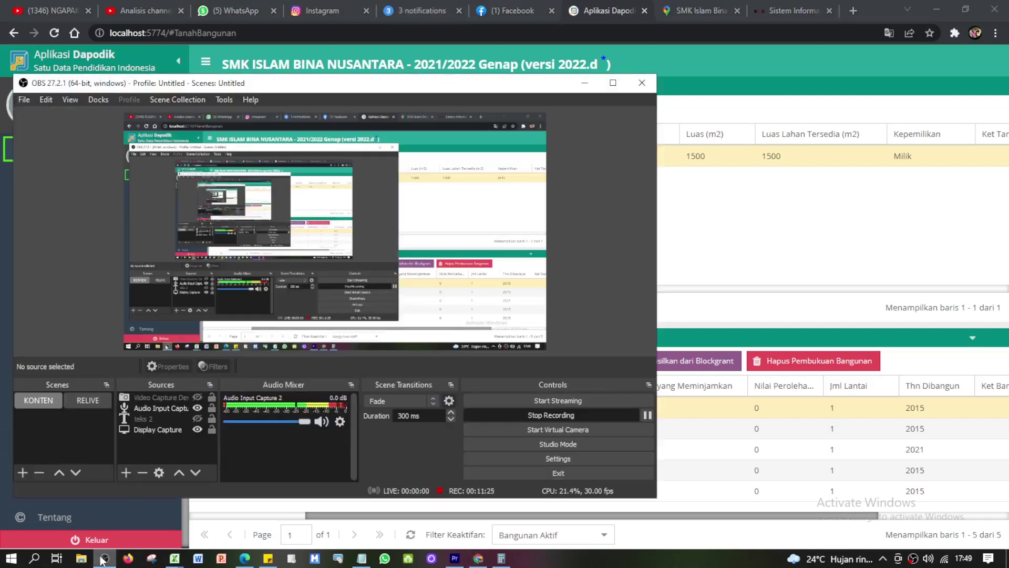